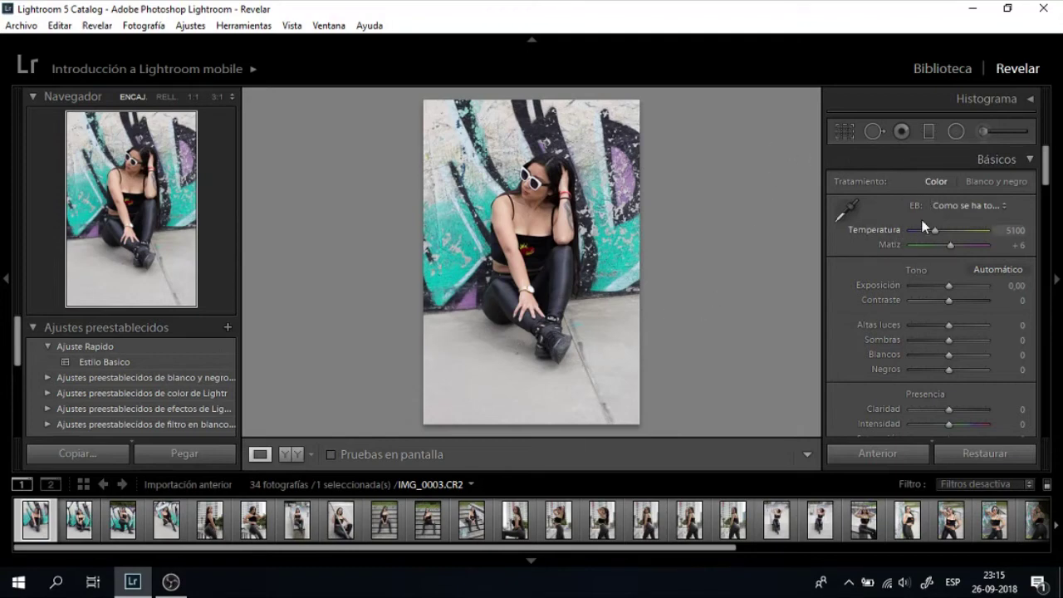
# Step: Try the Nublado and Automático white balance presets, then return to As Shot
pyautogui.click(968, 205)
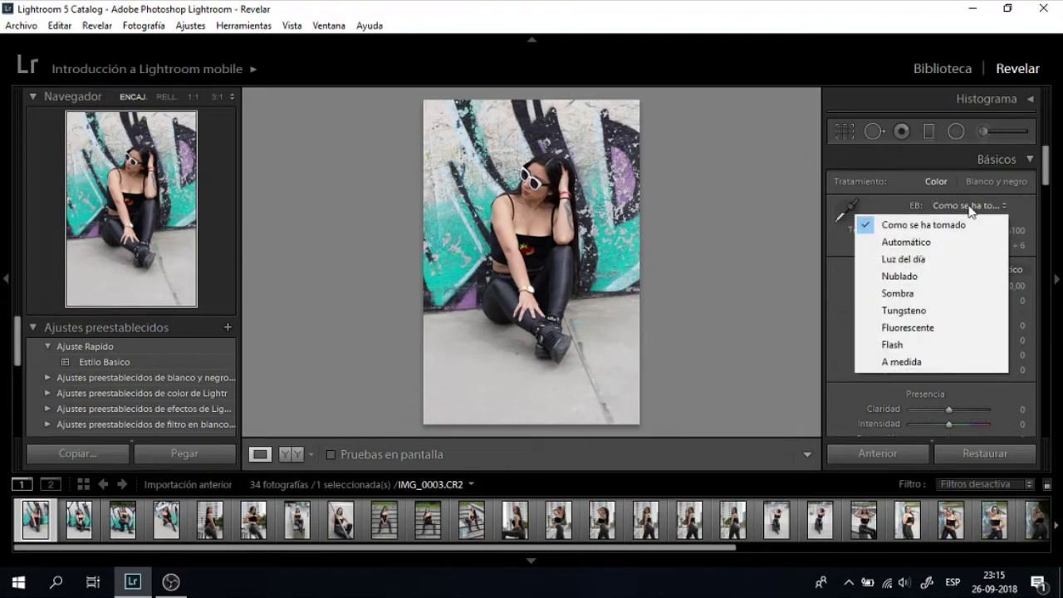
pyautogui.click(925, 275)
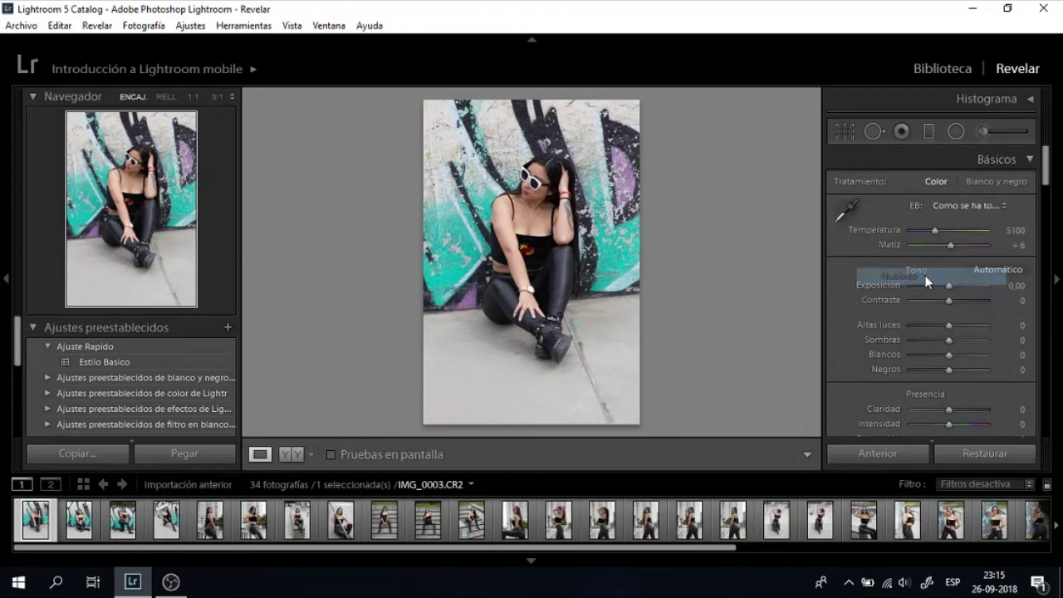
pyautogui.click(976, 210)
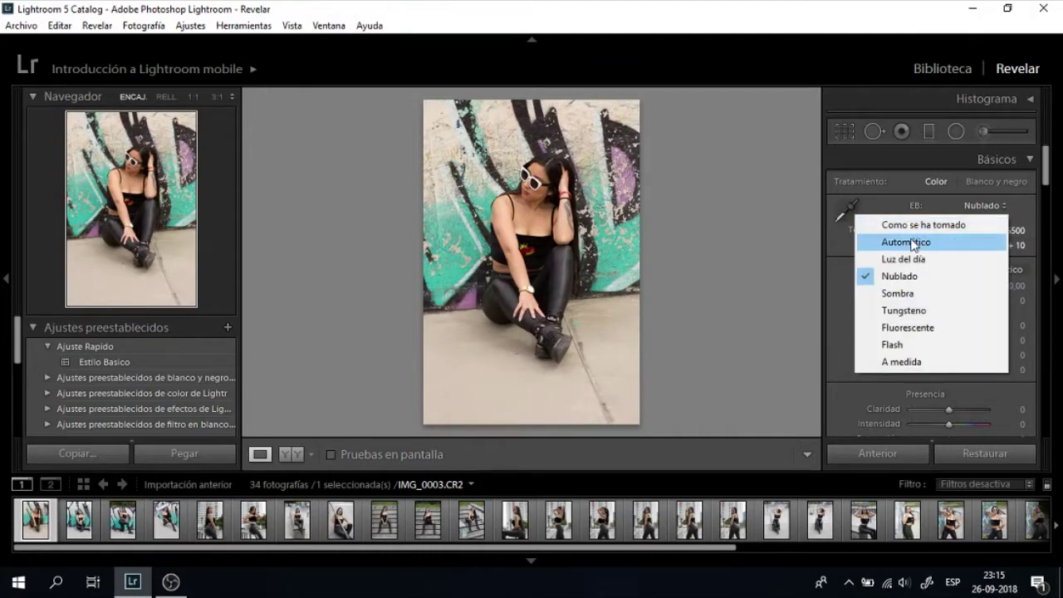
pyautogui.click(905, 243)
pyautogui.click(981, 205)
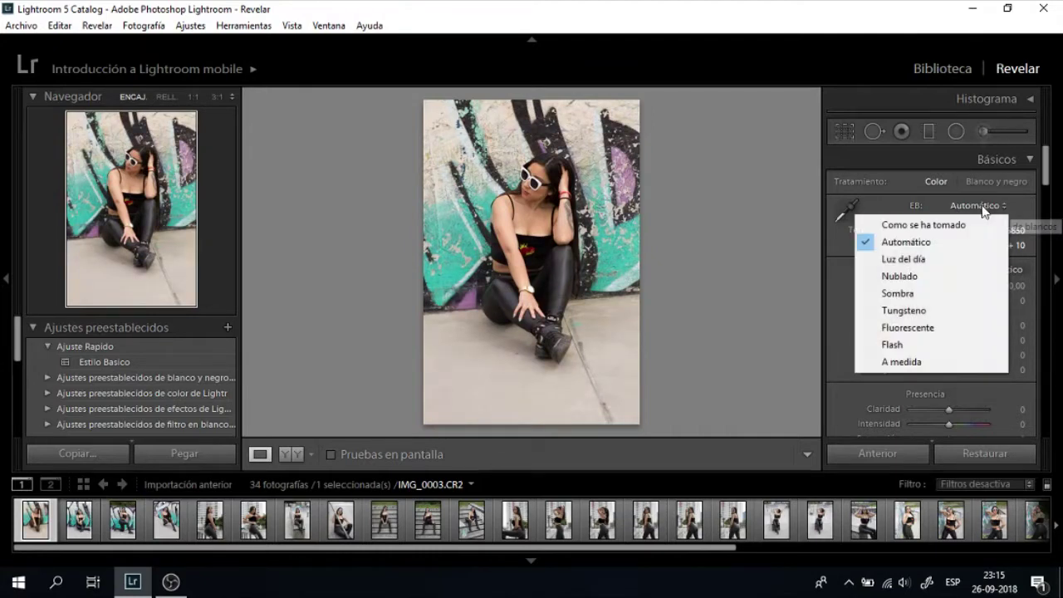
pyautogui.click(925, 222)
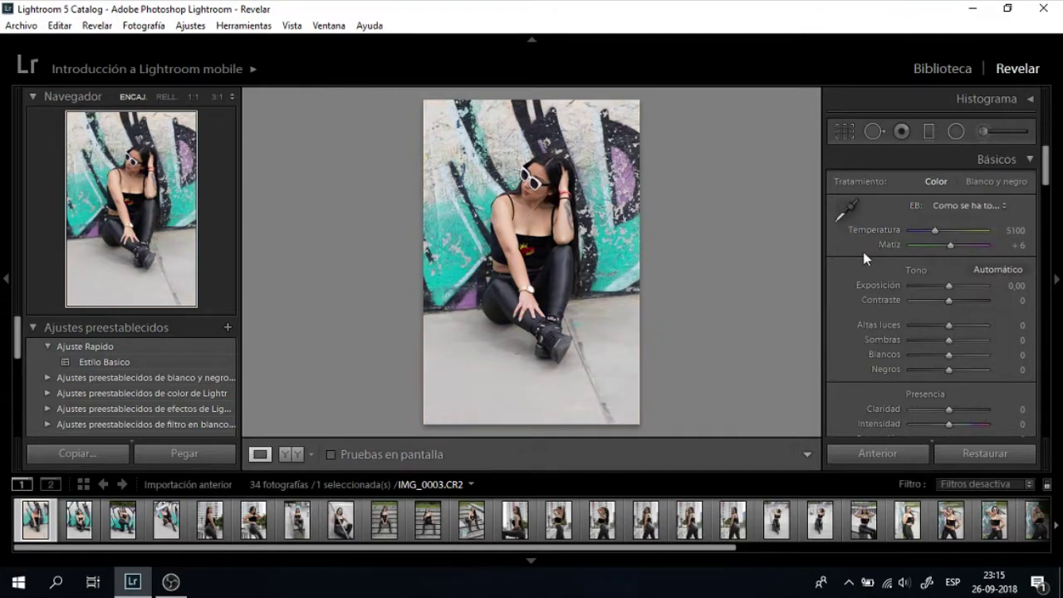
# Step: In Calibración de cámara, try Camera Faithful, then settle on the Camera Portrait profile
pyautogui.scroll(-3, 862, 259)
pyautogui.scroll(-2, 863, 257)
pyautogui.scroll(-5, 863, 251)
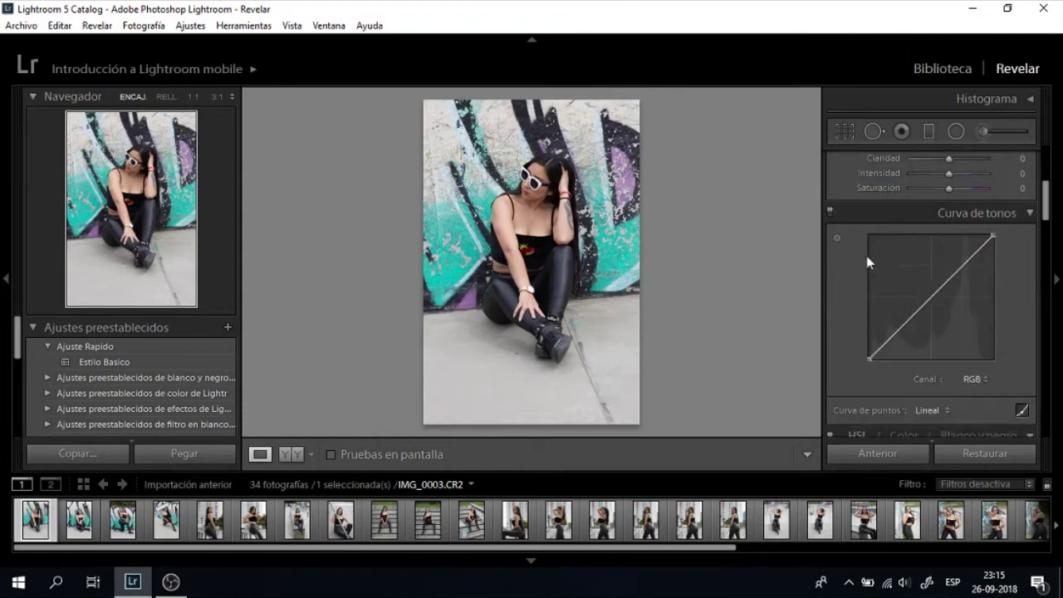
pyautogui.scroll(-5, 863, 256)
pyautogui.scroll(-5, 864, 257)
pyautogui.scroll(-5, 864, 264)
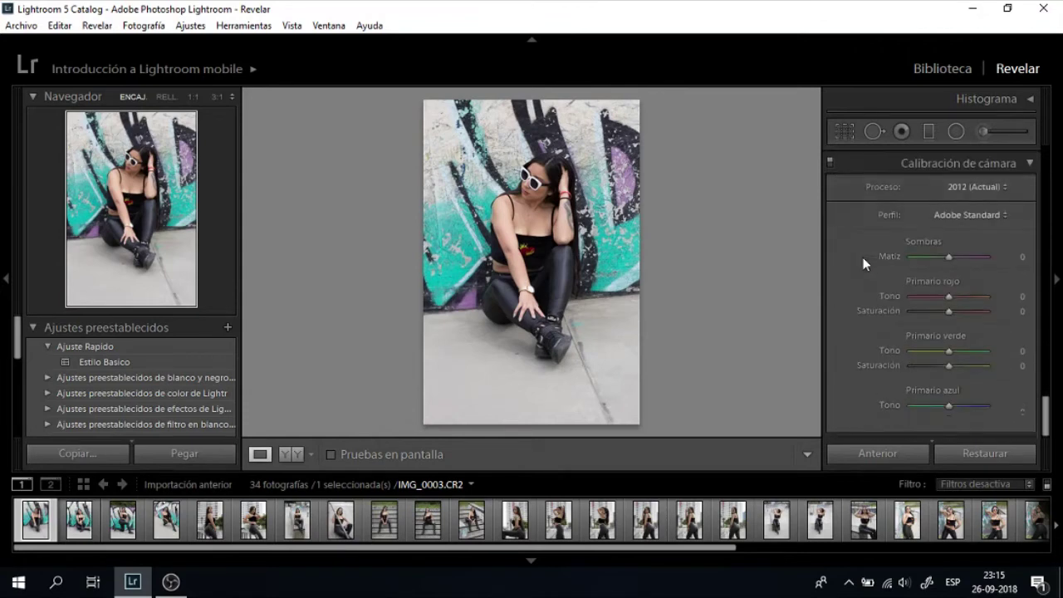
pyautogui.click(998, 217)
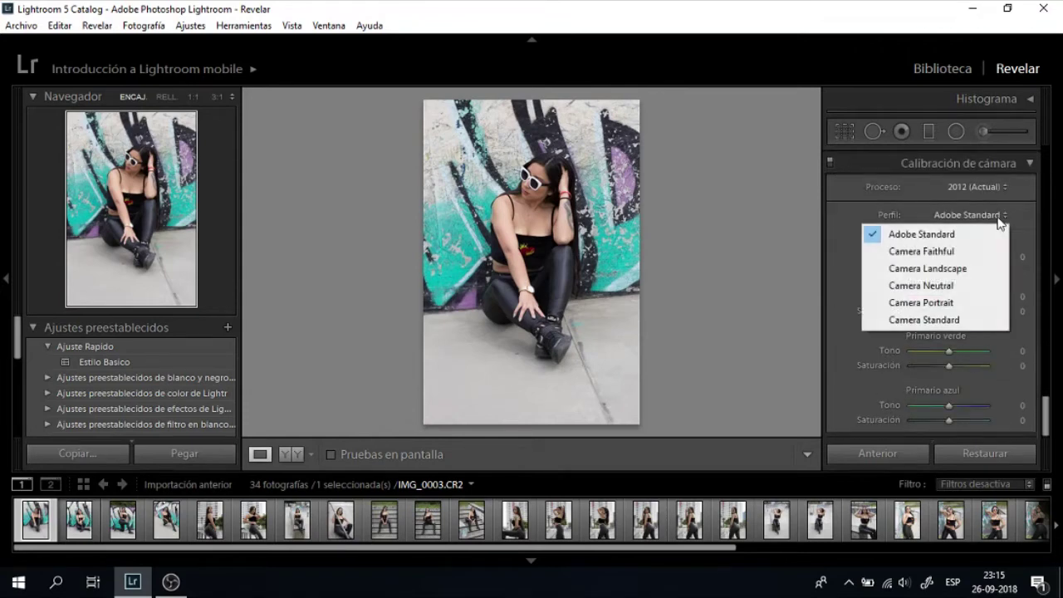
pyautogui.click(967, 302)
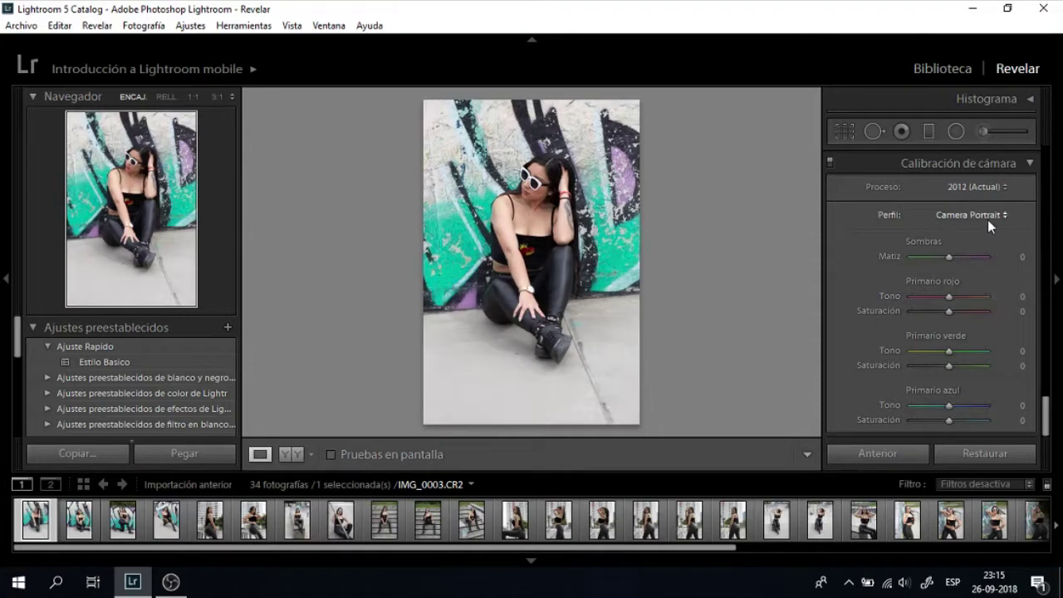
pyautogui.click(987, 219)
pyautogui.click(963, 252)
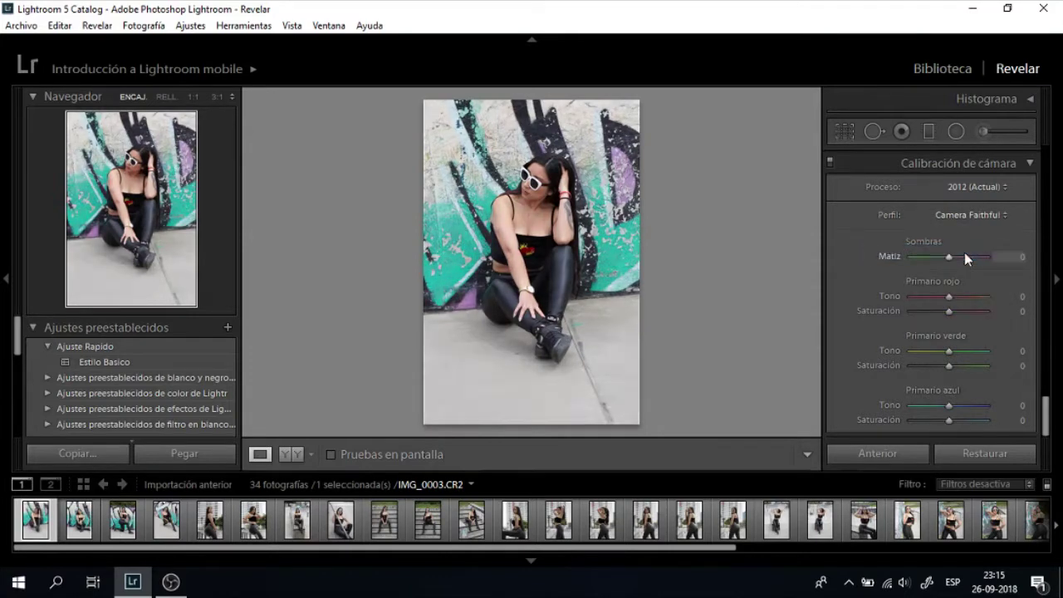
pyautogui.click(972, 216)
pyautogui.click(927, 304)
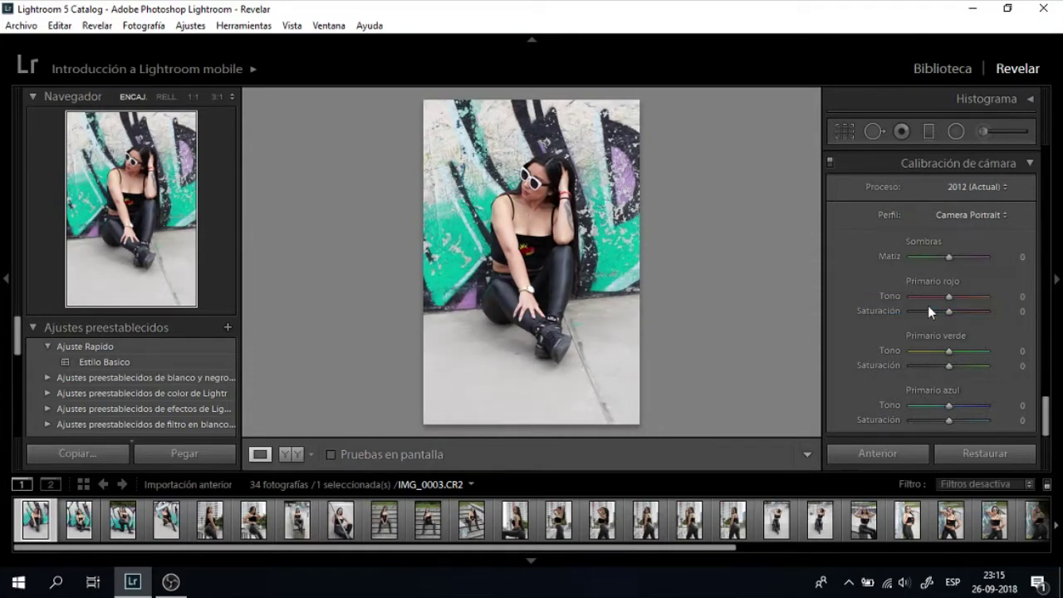
pyautogui.scroll(3, 864, 327)
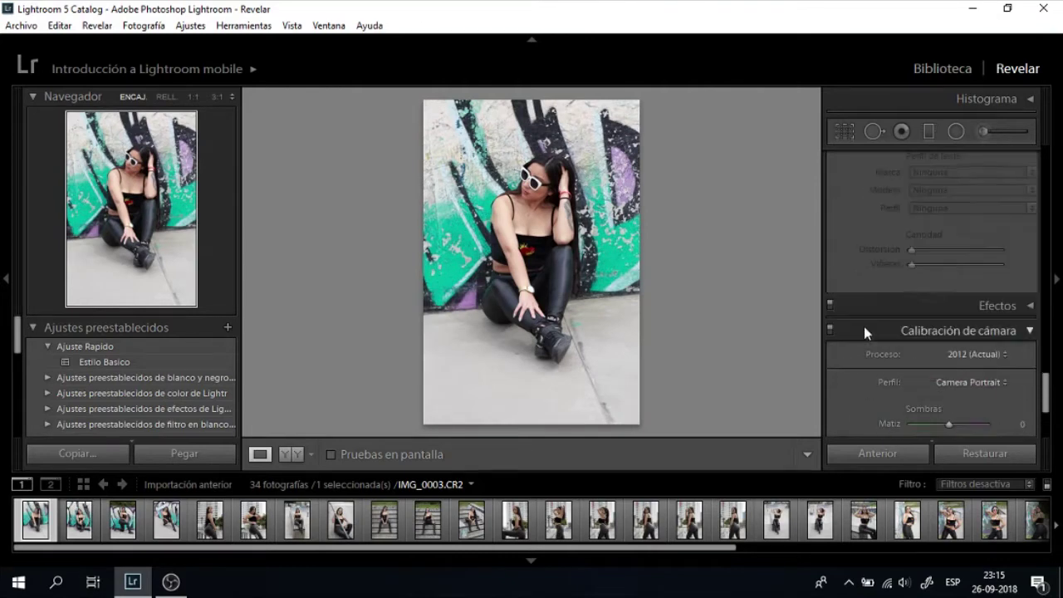
# Step: Enable profile lens corrections with Marca set to Canon (EF 50mm f/1.2L USM)
pyautogui.scroll(2, 871, 327)
pyautogui.click(869, 196)
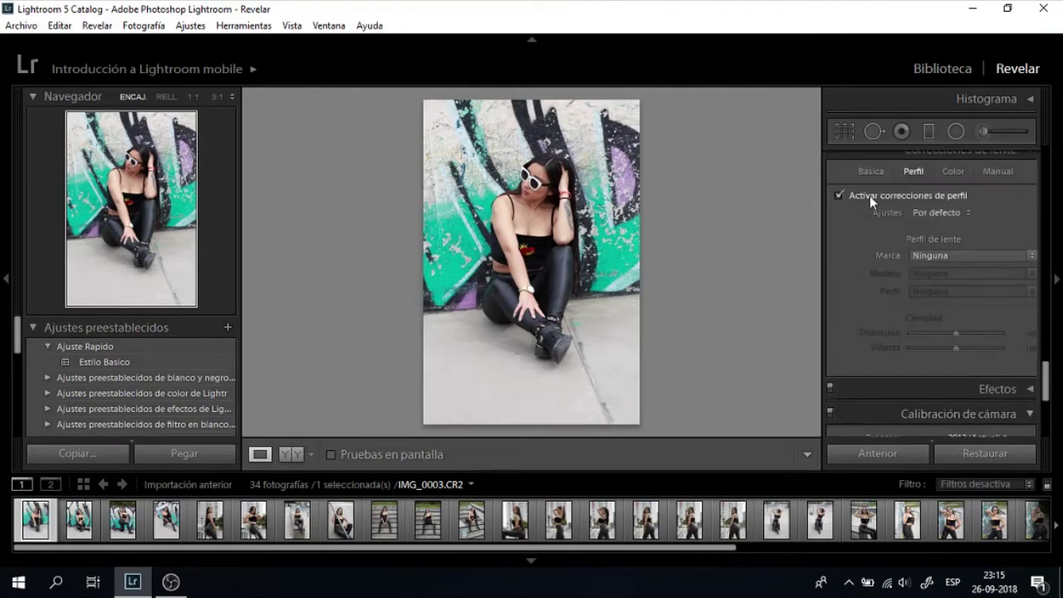
pyautogui.click(936, 255)
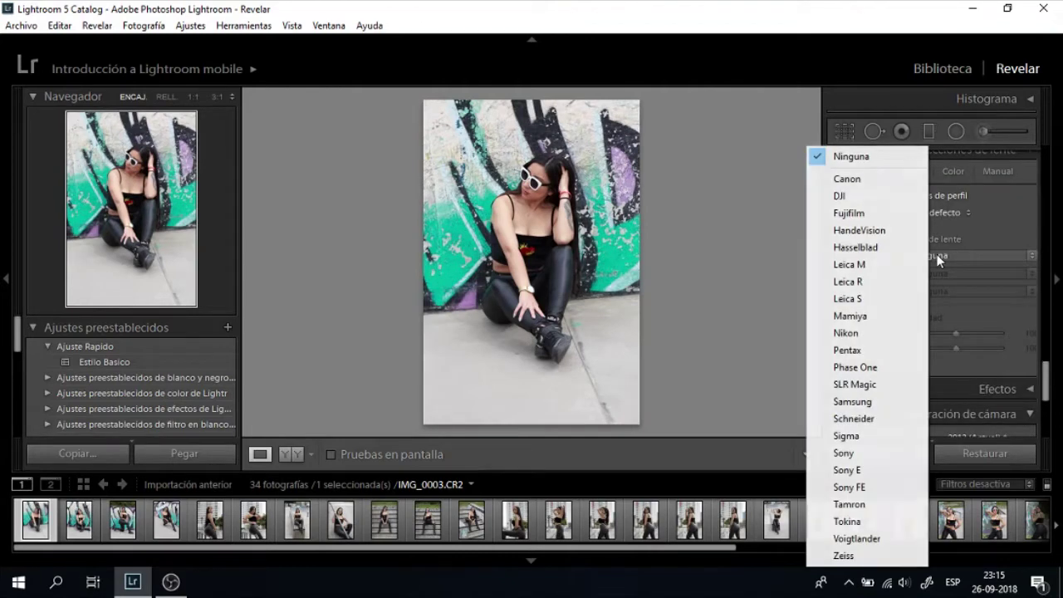
pyautogui.click(862, 179)
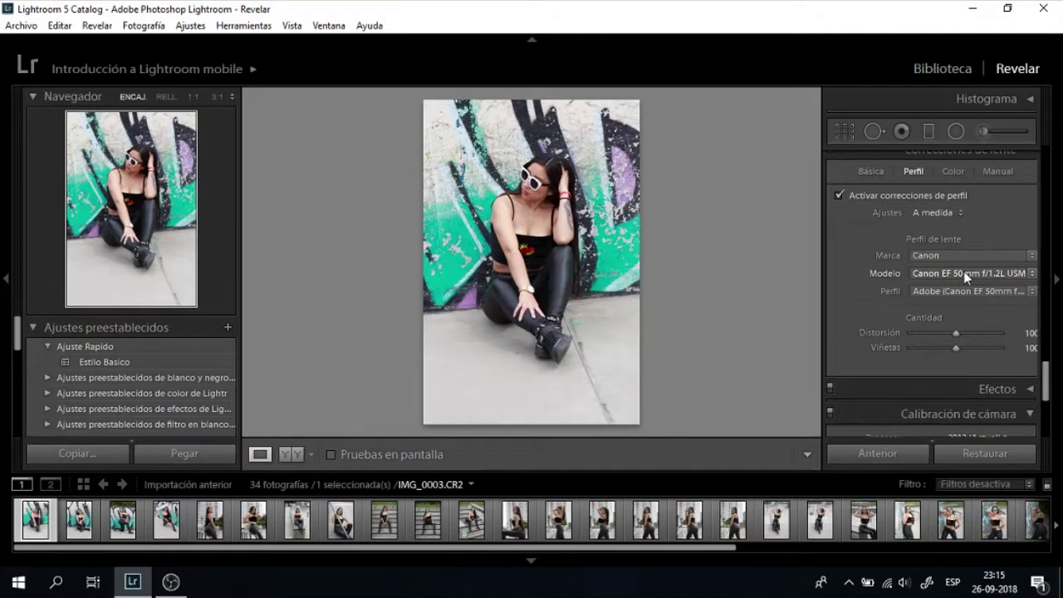
# Step: Turn on Quitar la aberración cromática under the Básica lens corrections
pyautogui.scroll(2, 893, 317)
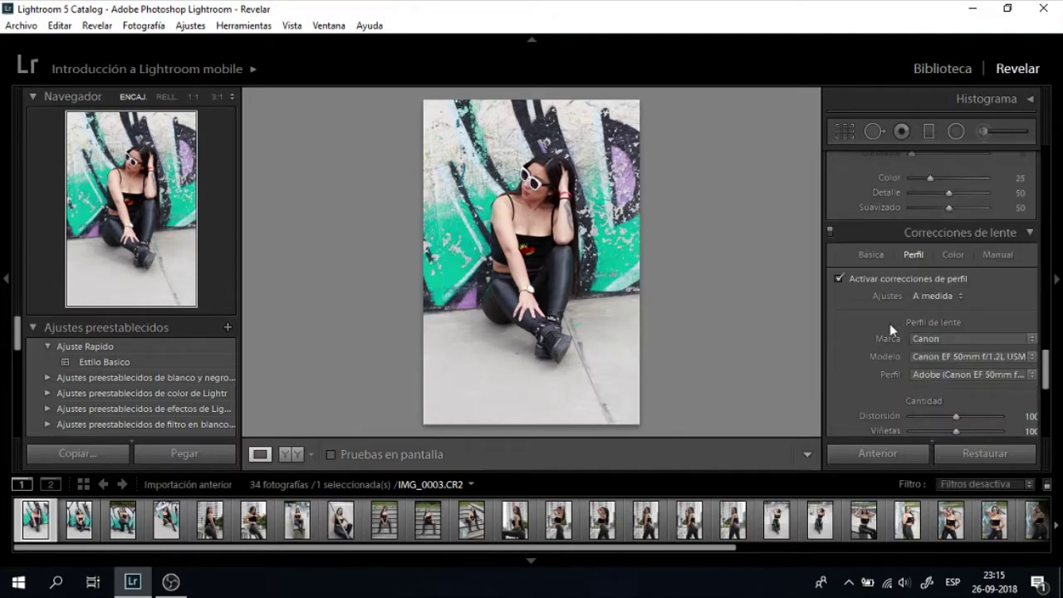
pyautogui.click(872, 252)
pyautogui.click(880, 294)
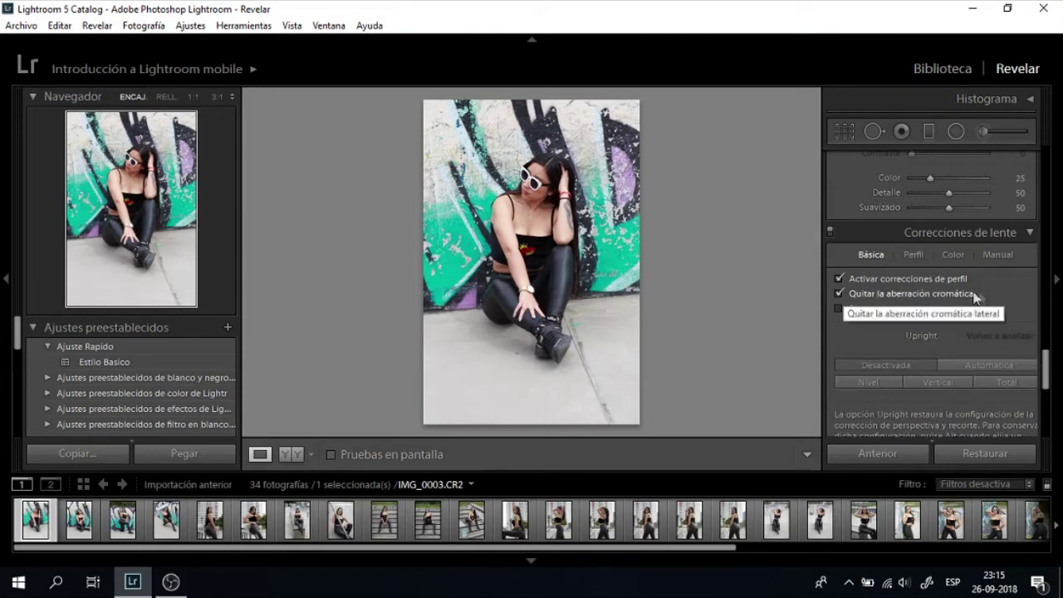
# Step: Scroll the Develop panel up past Detalle and Dividir tonos to the HSL panel
pyautogui.scroll(4, 861, 266)
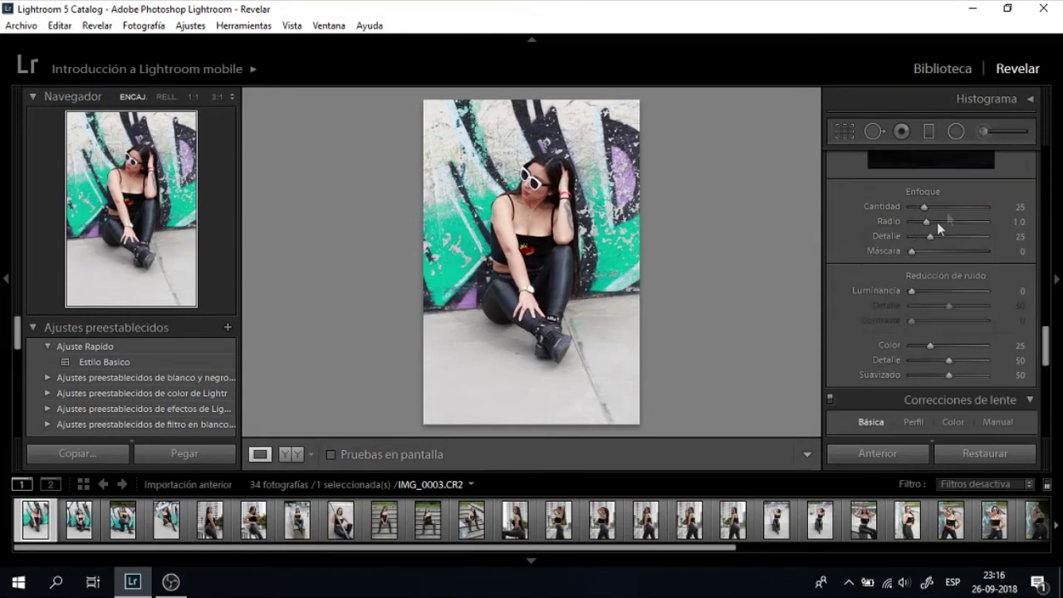
pyautogui.scroll(2, 840, 224)
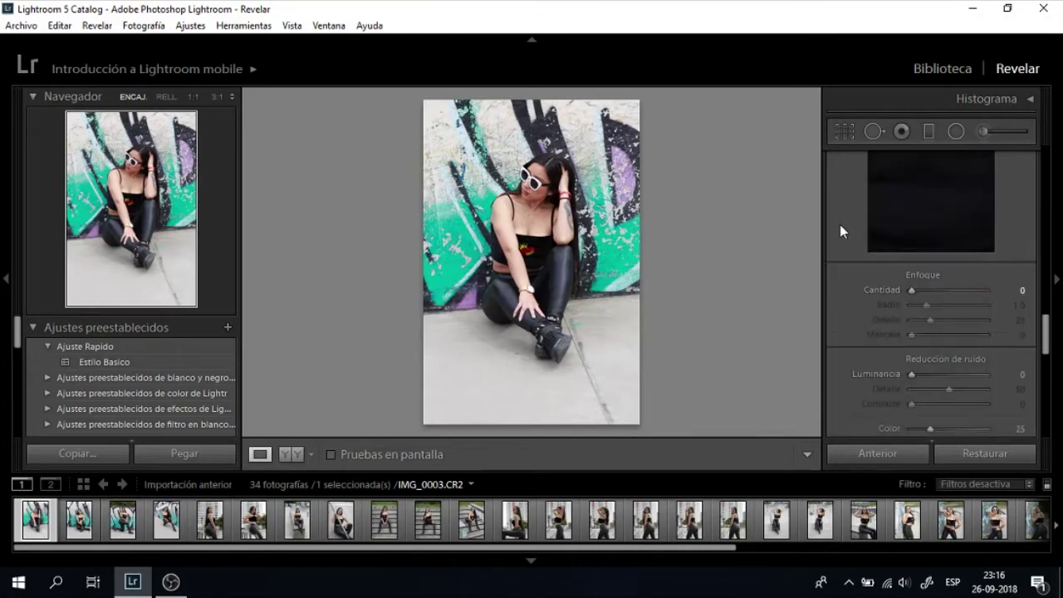
pyautogui.scroll(2, 840, 224)
pyautogui.scroll(4, 839, 224)
pyautogui.scroll(2, 839, 224)
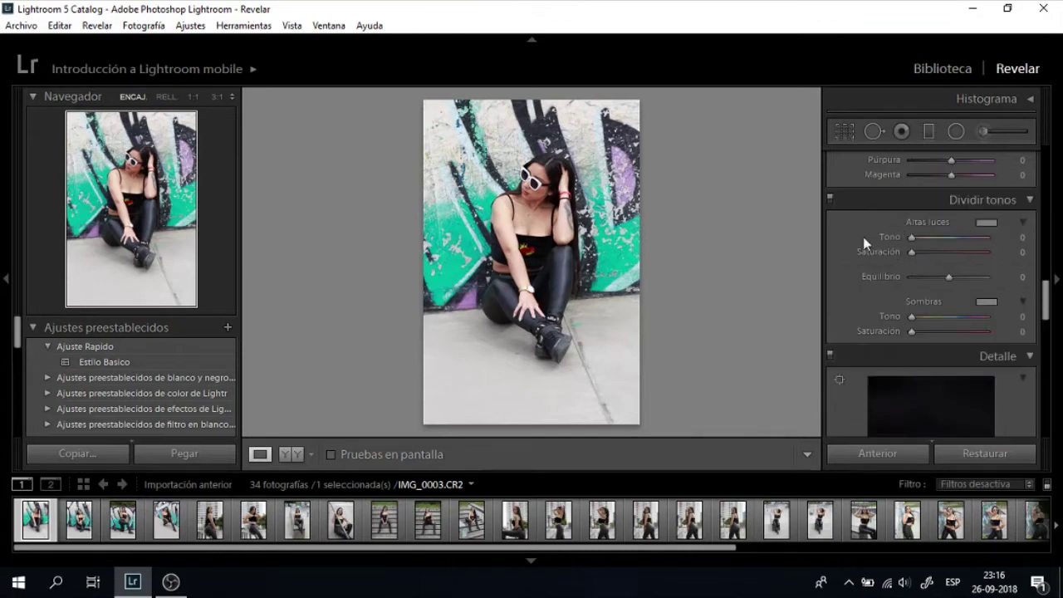
pyautogui.scroll(4, 863, 236)
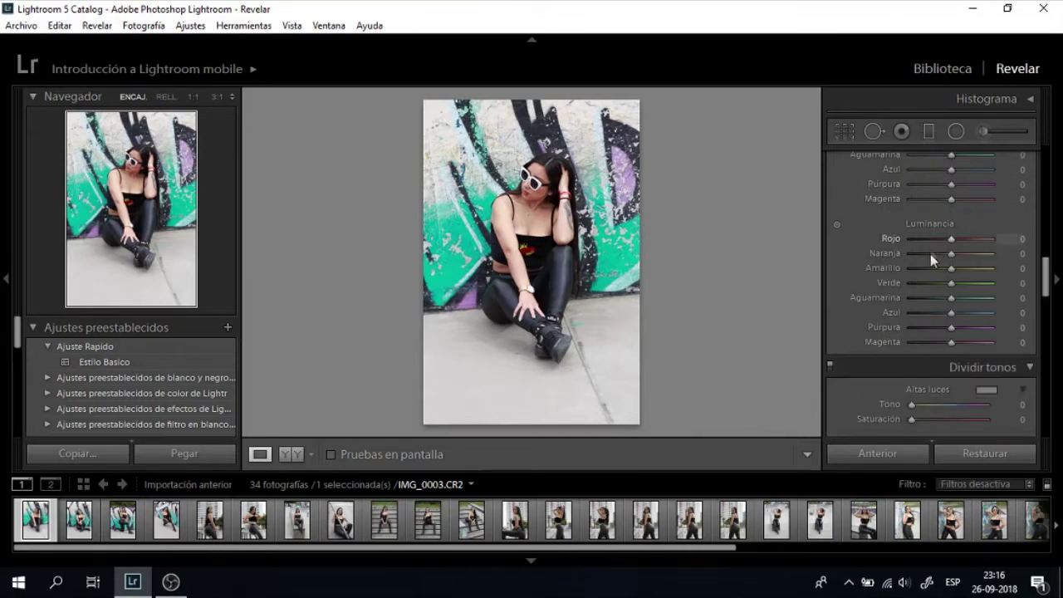
pyautogui.scroll(3, 880, 260)
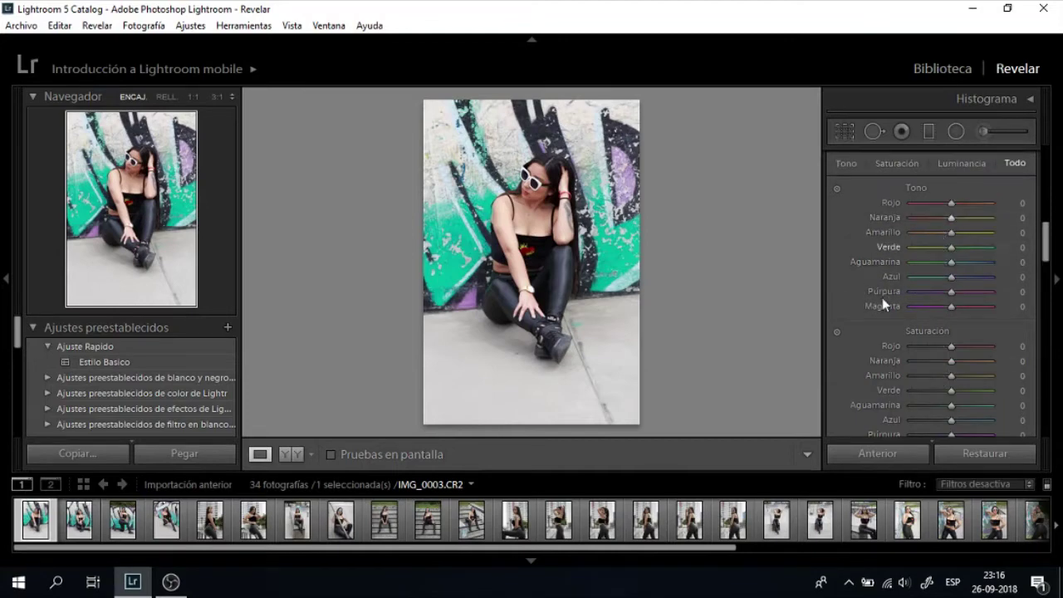
pyautogui.scroll(2, 882, 297)
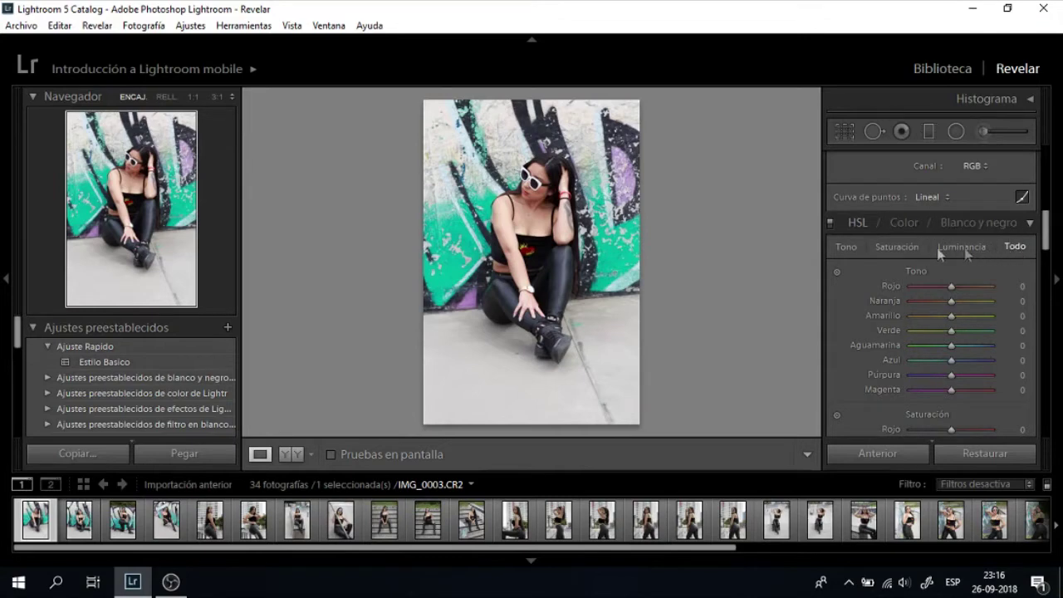
# Step: Cycle the HSL panel through Hue, Saturation and Luminance views, then show All
pyautogui.click(845, 247)
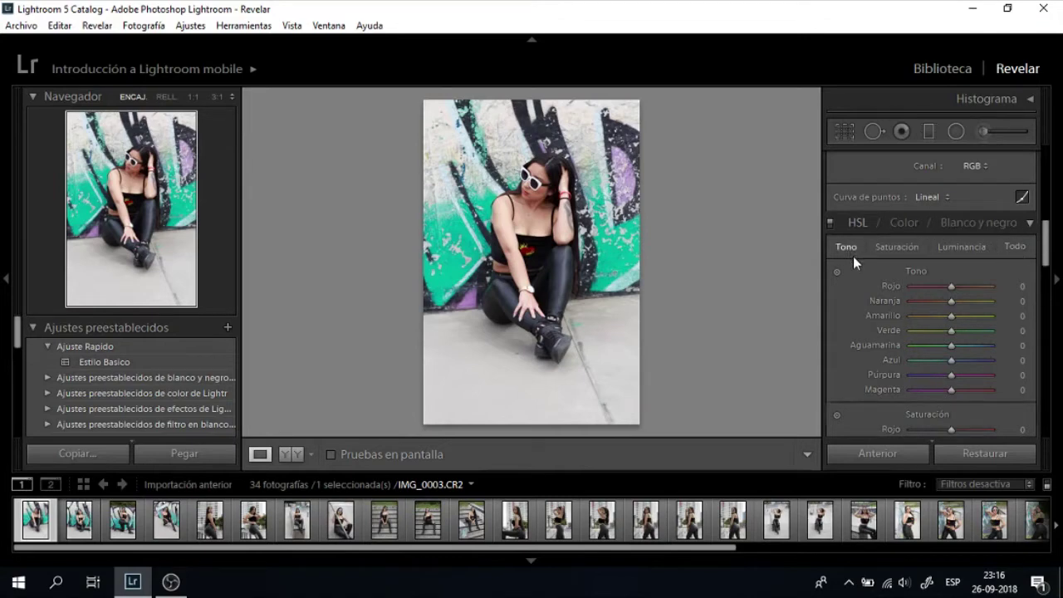
pyautogui.click(909, 249)
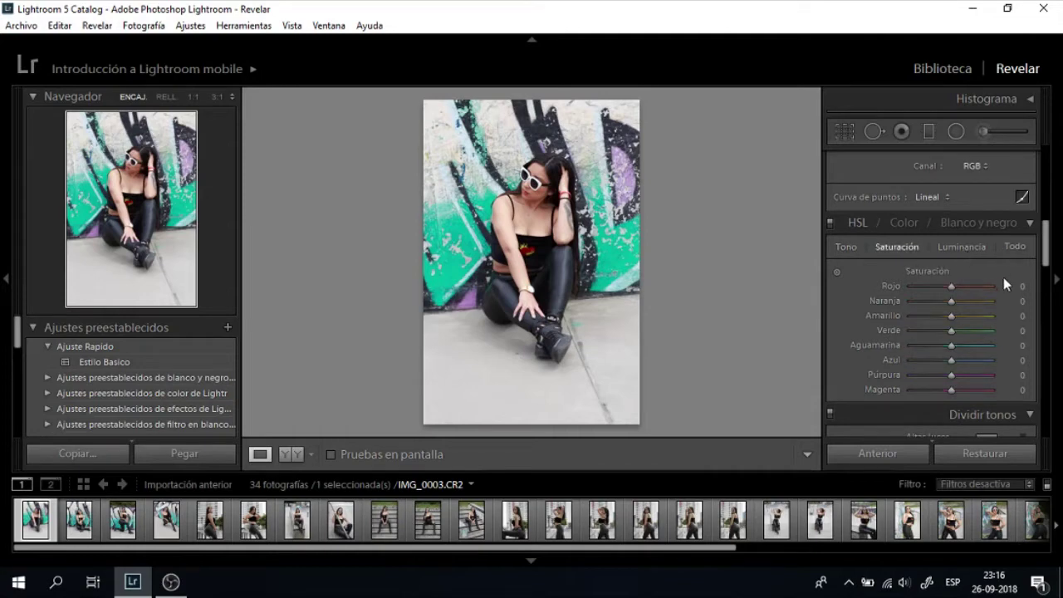
pyautogui.hotkey('ctrl', 'alt', 'shift', 'l')
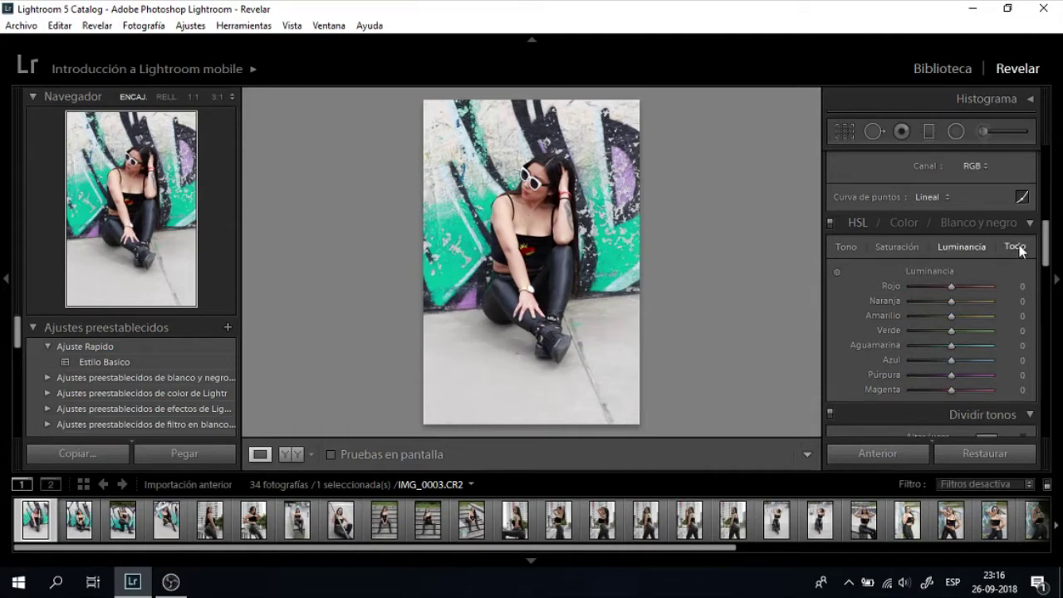
pyautogui.click(1011, 262)
# Step: Lower saturation of Rojo −22, Naranja −24, Amarillo −20 and Magenta −12, with Verde hue −43
pyautogui.scroll(-4, 1013, 264)
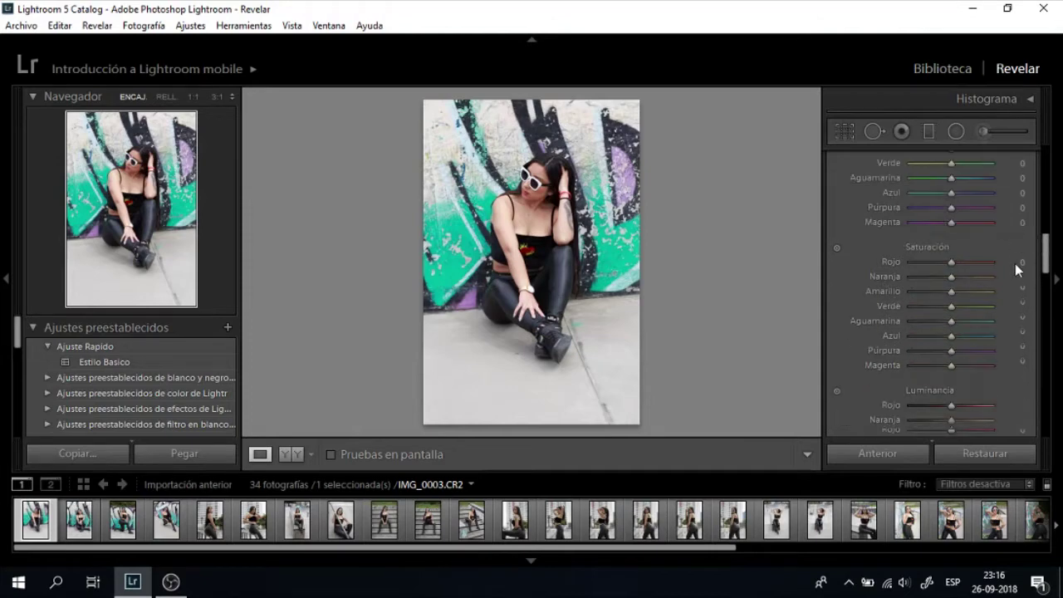
pyautogui.click(941, 263)
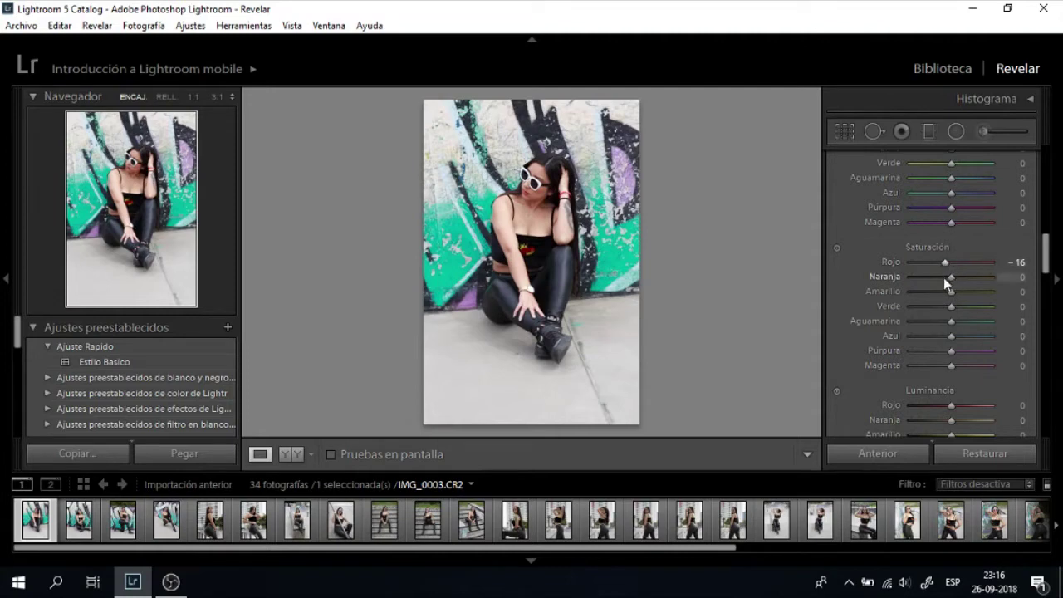
pyautogui.click(944, 277)
pyautogui.moveTo(950, 293); pyautogui.dragTo(942, 292)
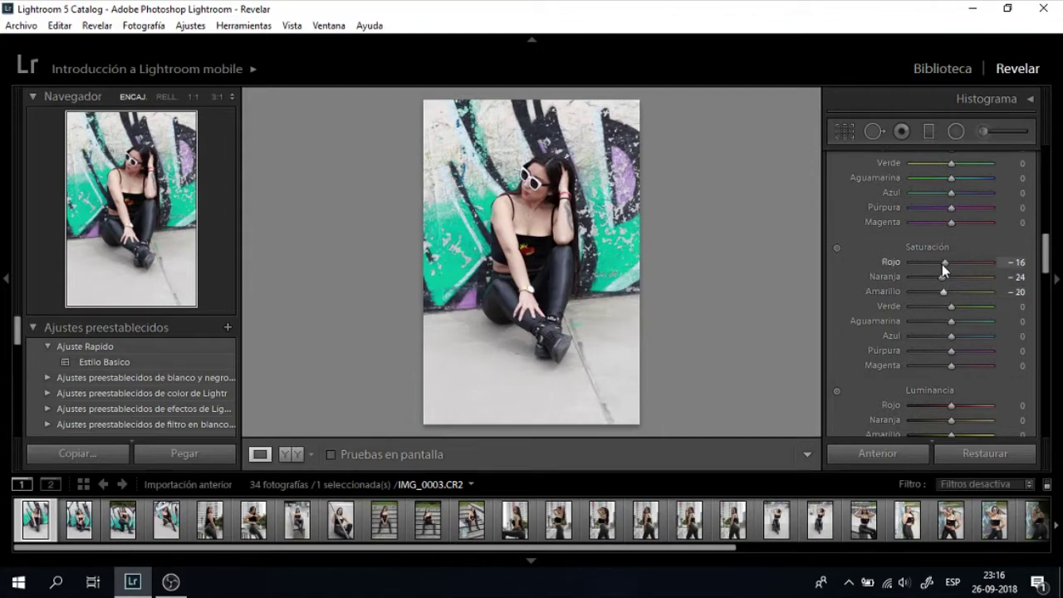
pyautogui.click(942, 264)
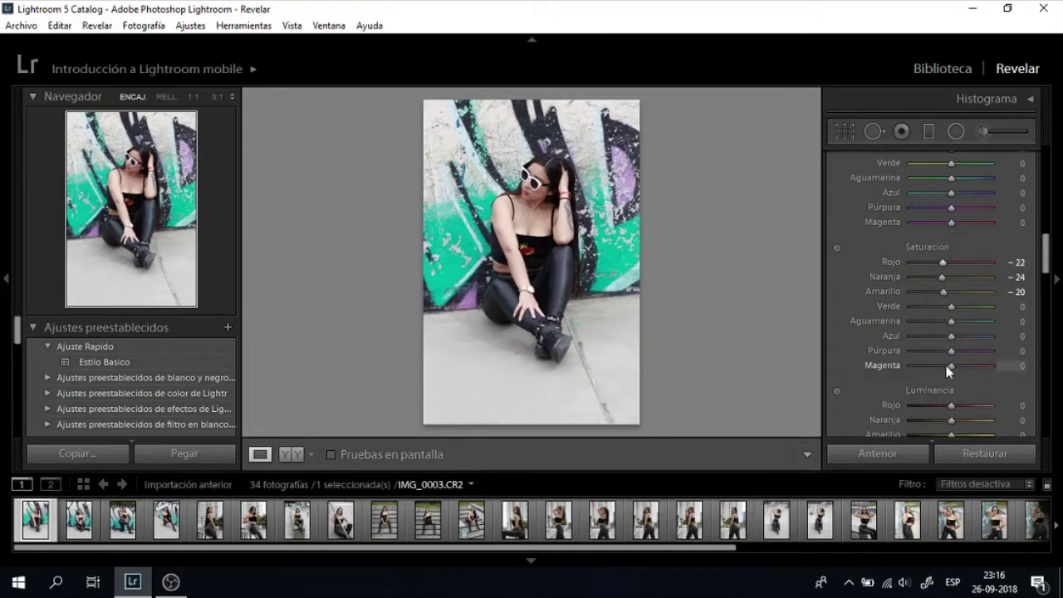
pyautogui.scroll(2, 874, 259)
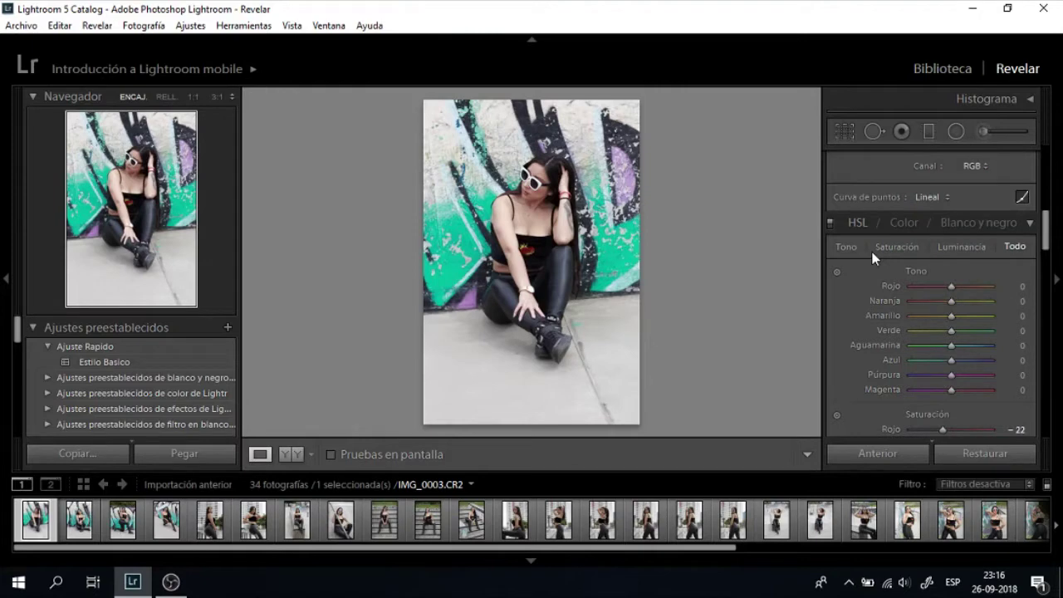
pyautogui.scroll(-2, 882, 301)
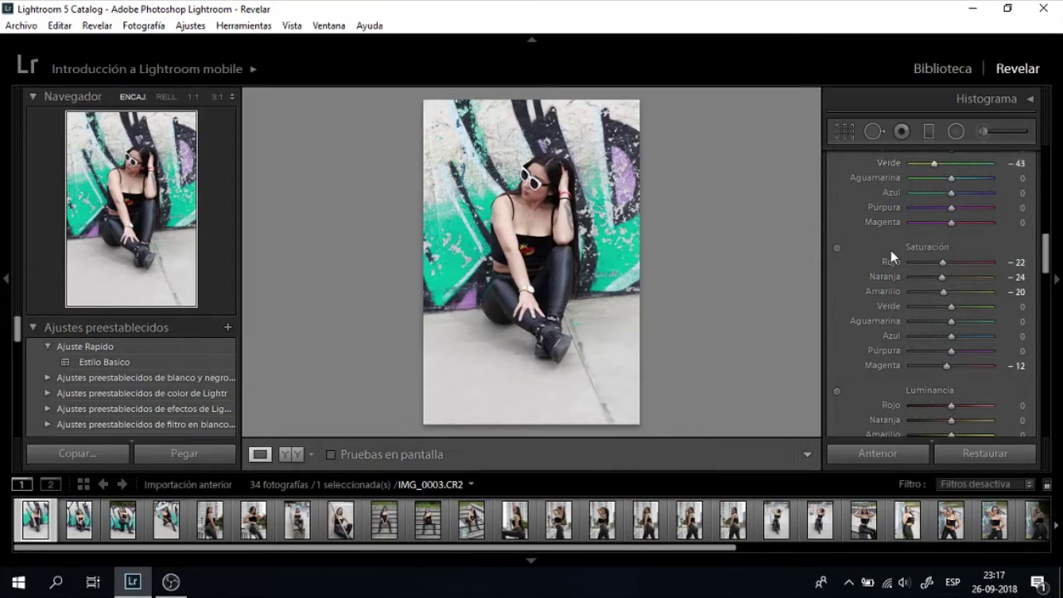
pyautogui.scroll(-1, 889, 251)
pyautogui.scroll(2, 889, 251)
pyautogui.scroll(1, 887, 252)
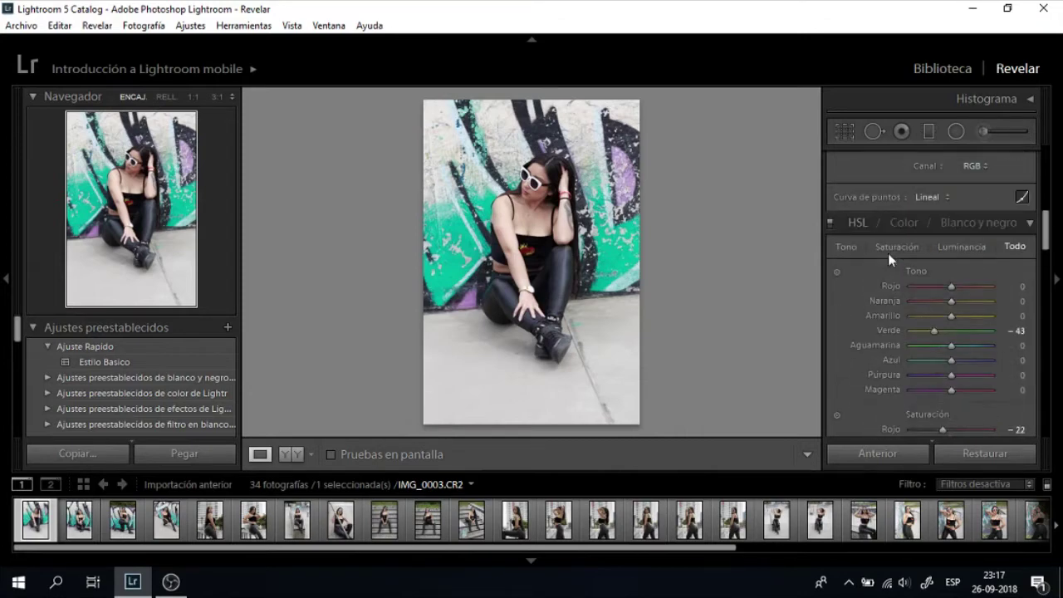
pyautogui.scroll(2, 887, 252)
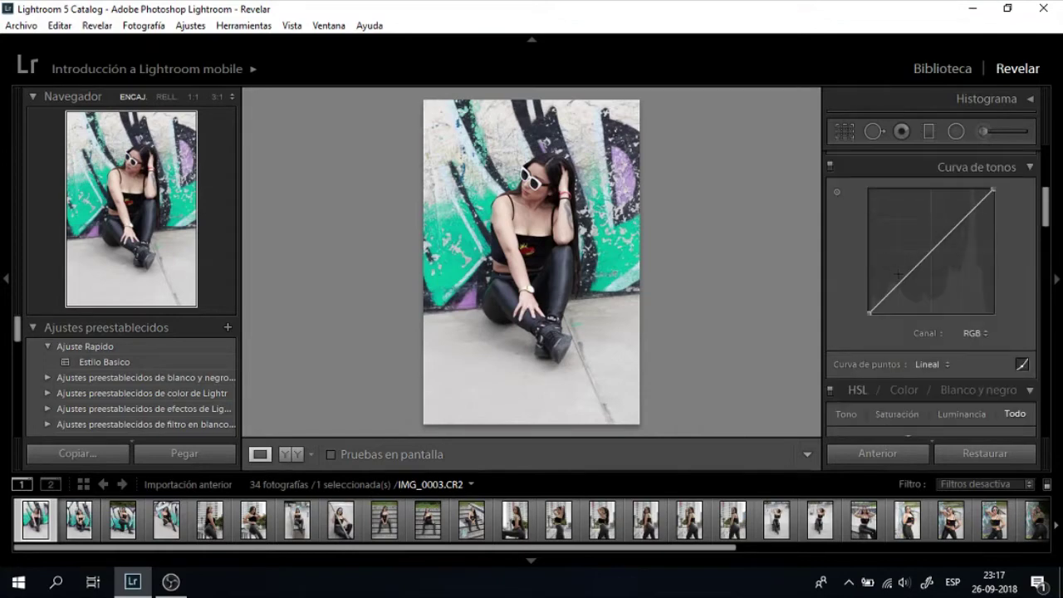
# Step: Shape an S-curve: add a shadow point pulled down and raise the midtone and upper points
pyautogui.click(899, 283)
pyautogui.moveTo(900, 281); pyautogui.dragTo(905, 287)
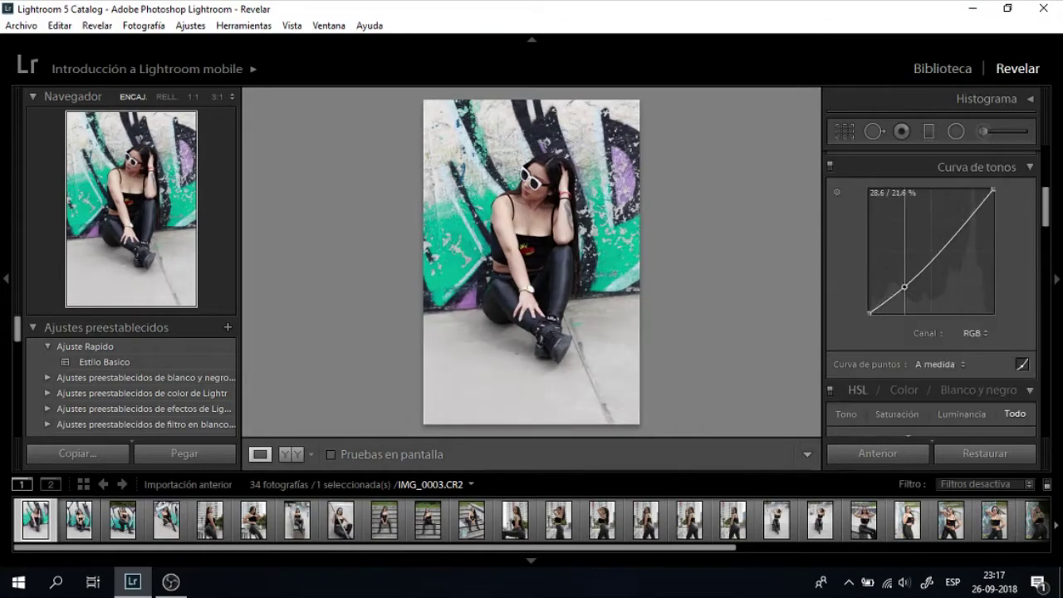
pyautogui.click(935, 255)
pyautogui.moveTo(936, 258); pyautogui.dragTo(936, 248)
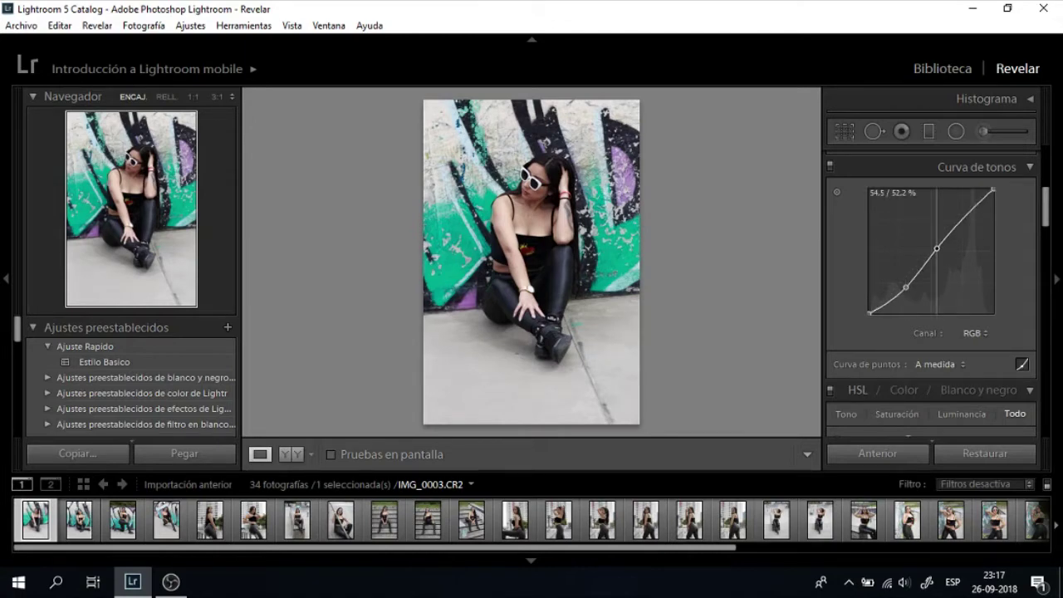
pyautogui.moveTo(936, 248); pyautogui.dragTo(947, 237)
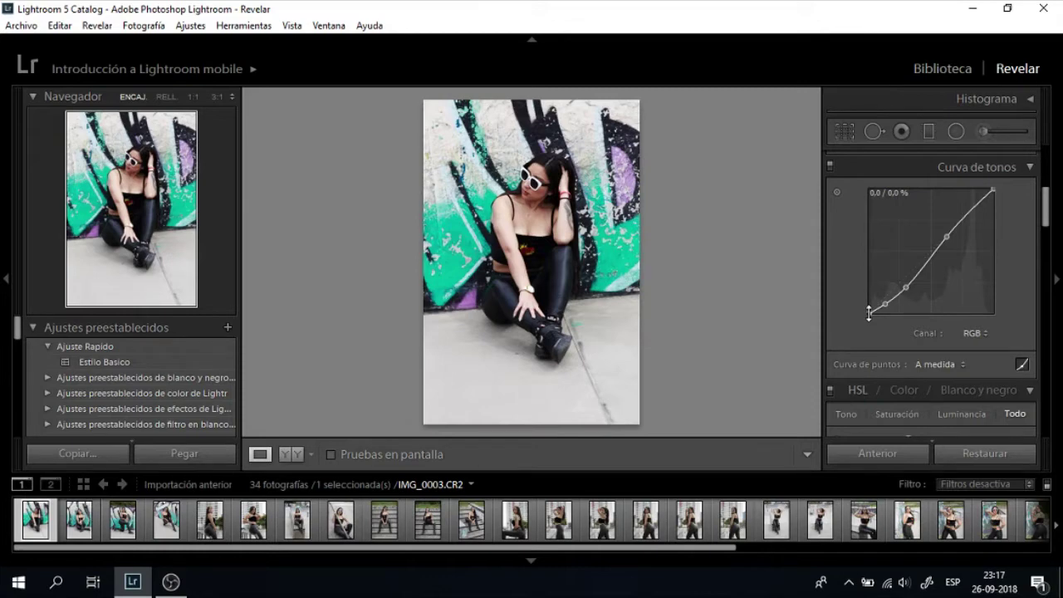
pyautogui.scroll(3, 913, 299)
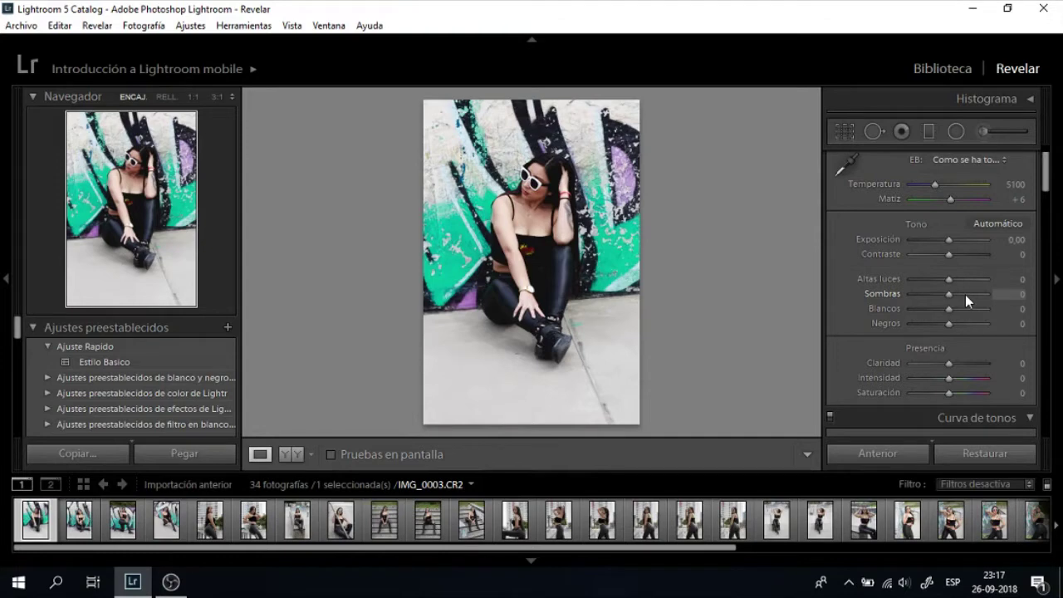
# Step: In the Basic panel, set Altas luces −27, Sombras +52, Blancos −54, Negros −15, Contraste +10
pyautogui.click(964, 294)
pyautogui.click(938, 279)
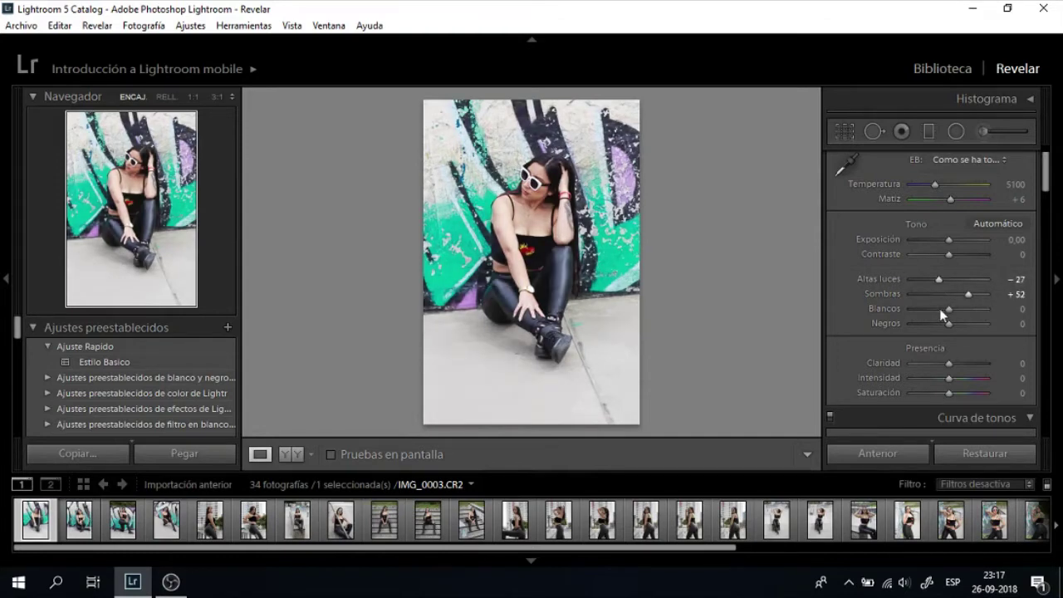
pyautogui.click(928, 308)
pyautogui.click(943, 323)
pyautogui.click(951, 254)
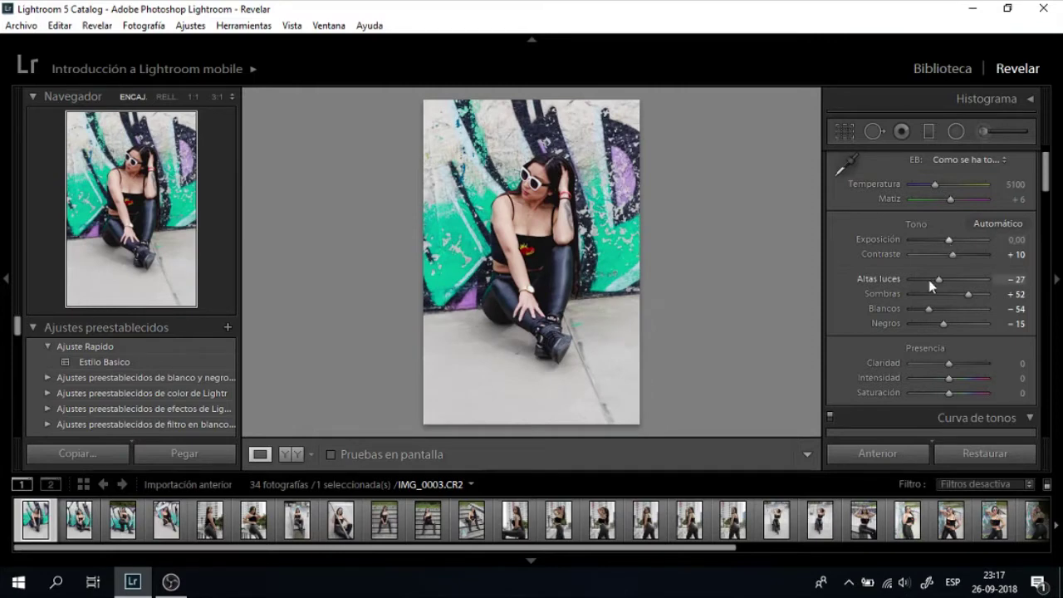
pyautogui.scroll(-5, 930, 286)
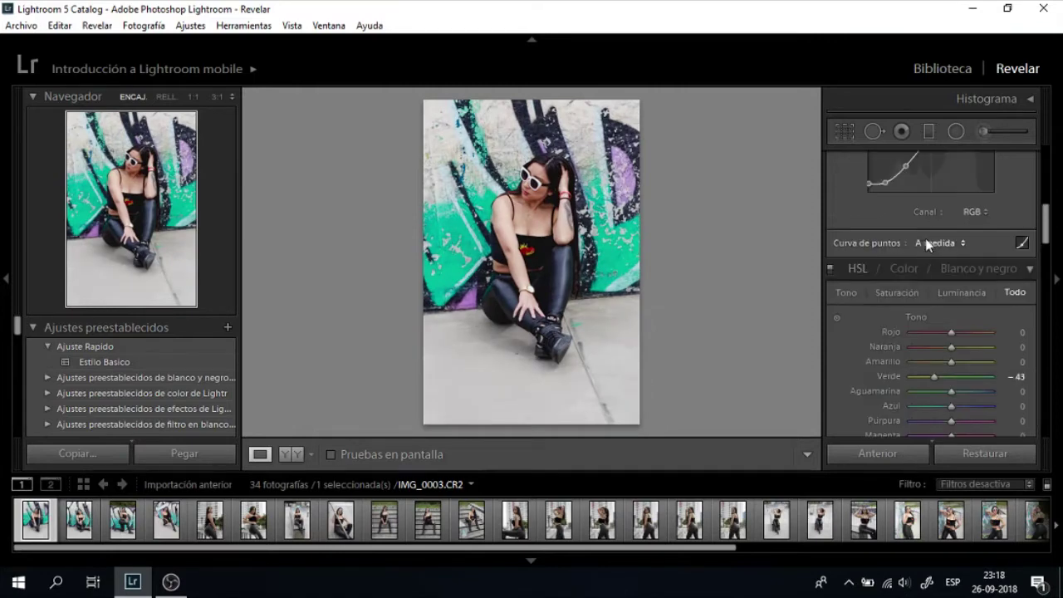
# Step: Set Verde hue −67, Rojo saturation −32, Aguamarina +18 and Azul +22, then view Before/After
pyautogui.scroll(-2, 925, 238)
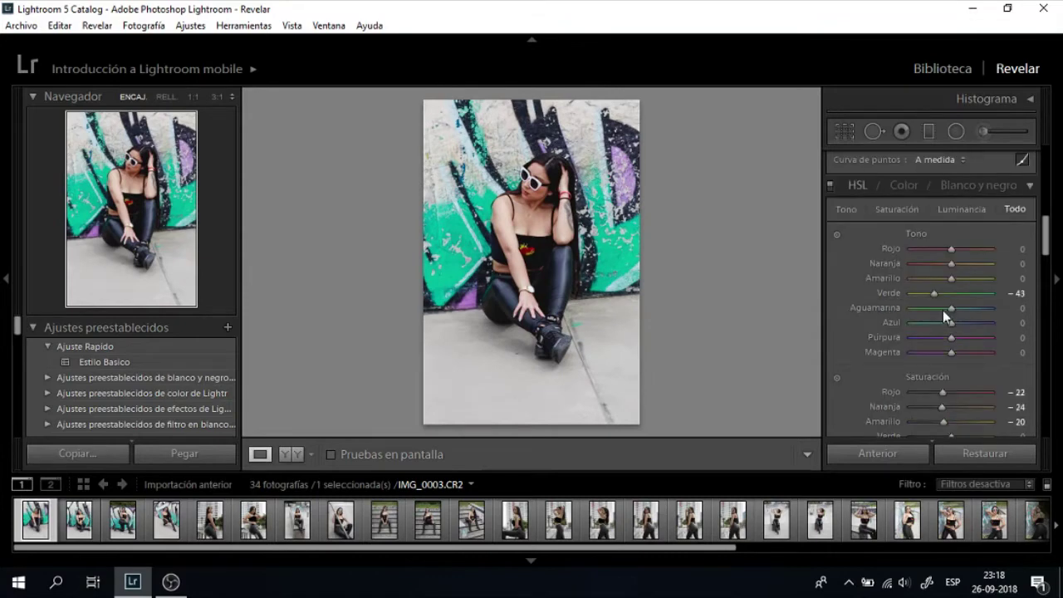
pyautogui.scroll(-2, 942, 309)
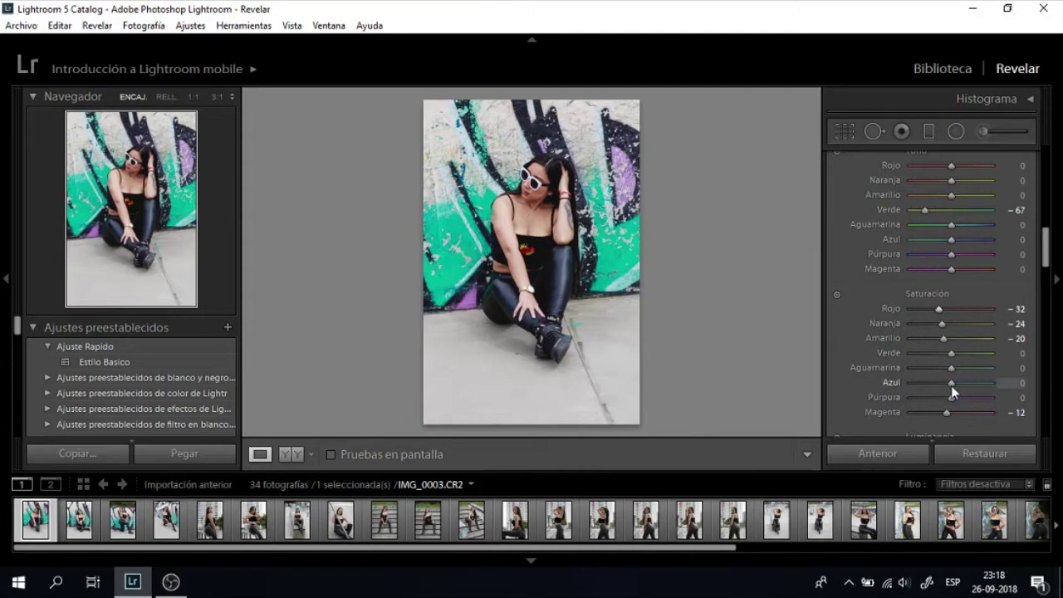
pyautogui.moveTo(951, 385); pyautogui.dragTo(959, 384)
pyautogui.moveTo(952, 367); pyautogui.dragTo(959, 368)
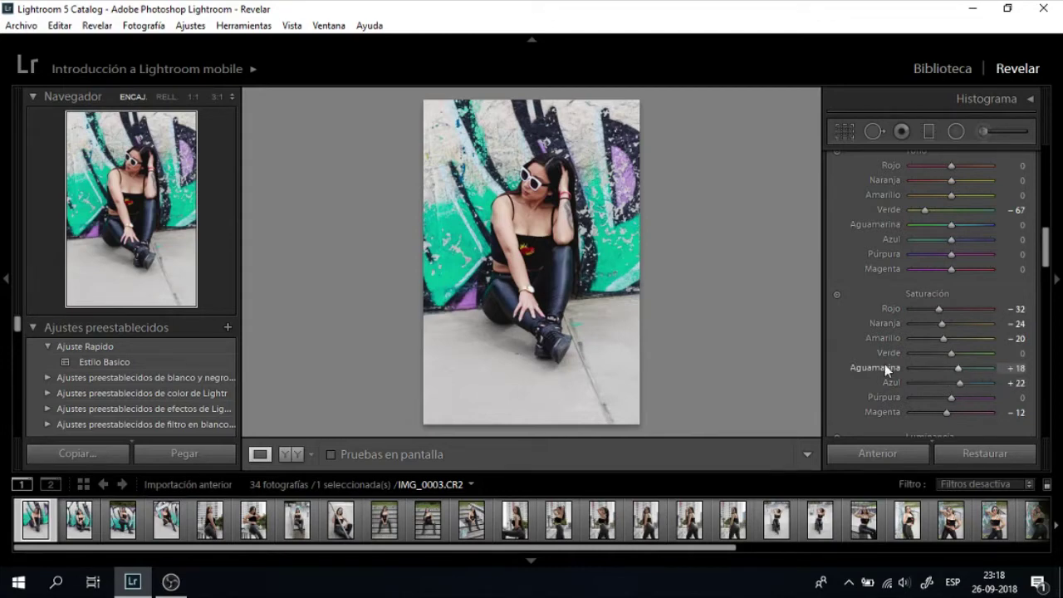
pyautogui.scroll(-10, 885, 363)
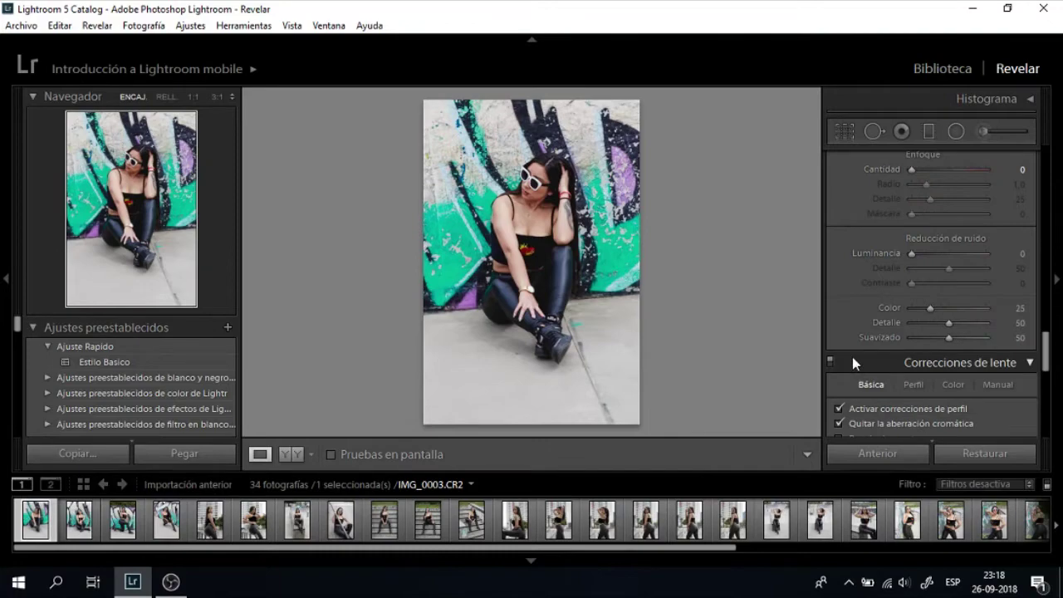
pyautogui.click(282, 453)
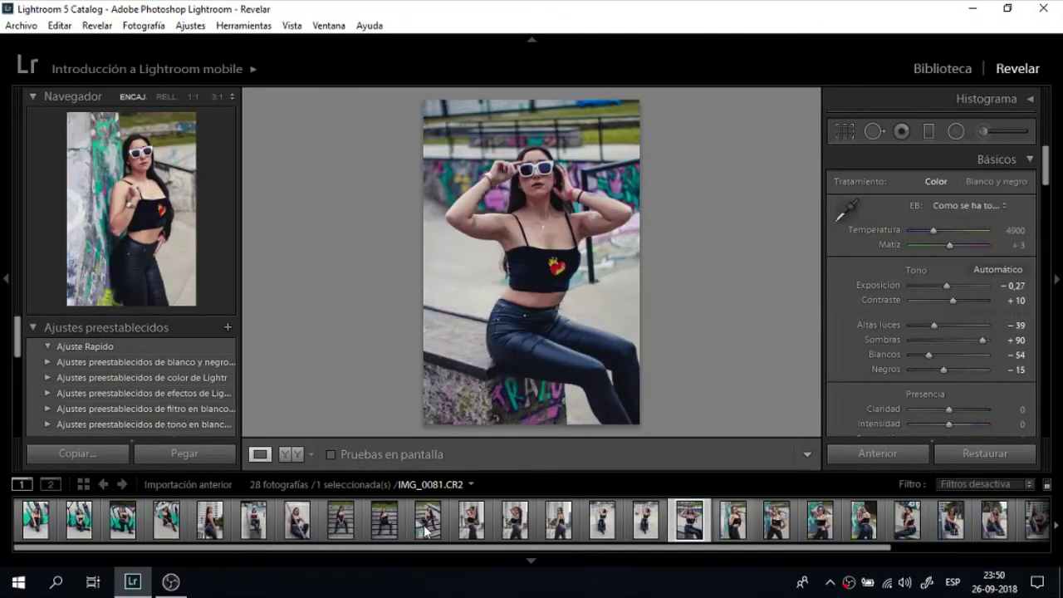
# Step: Compare IMG_0057 and IMG_0104 against their originals, browsing IMG_0082, then open IMG_0041
pyautogui.click(425, 523)
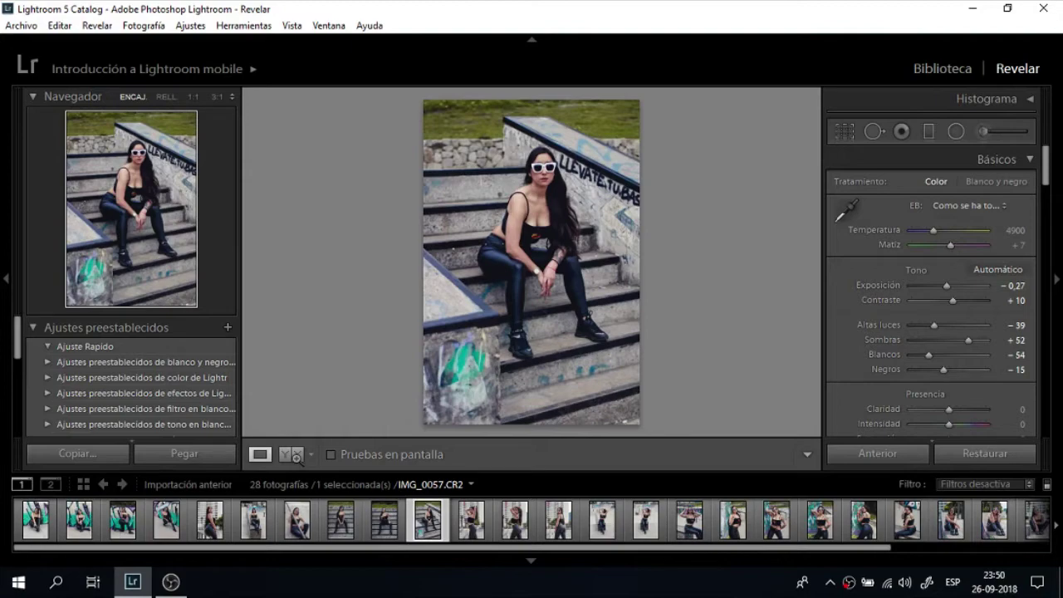
pyautogui.click(290, 454)
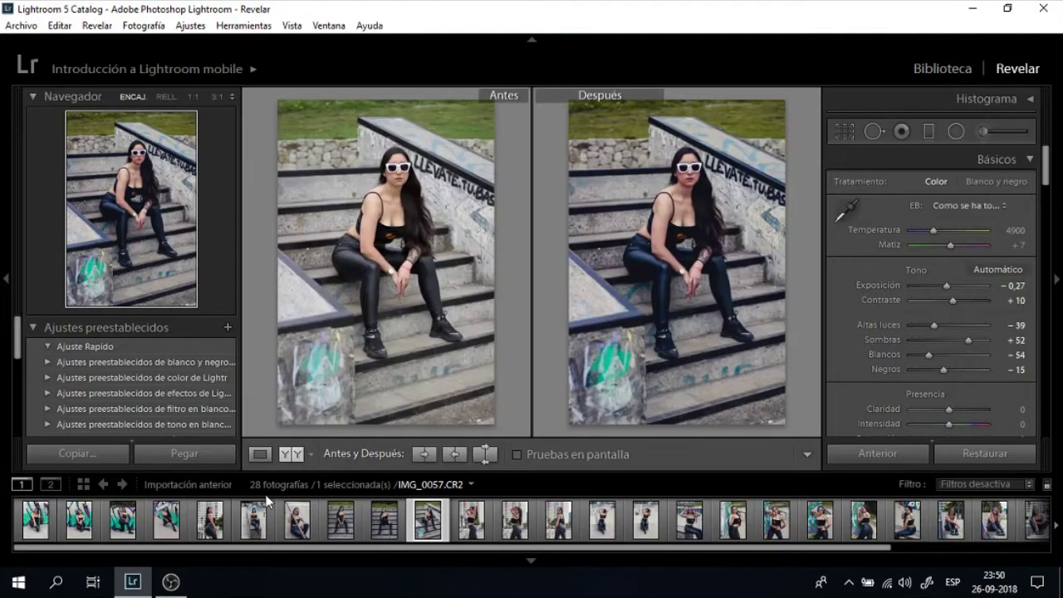
pyautogui.click(260, 455)
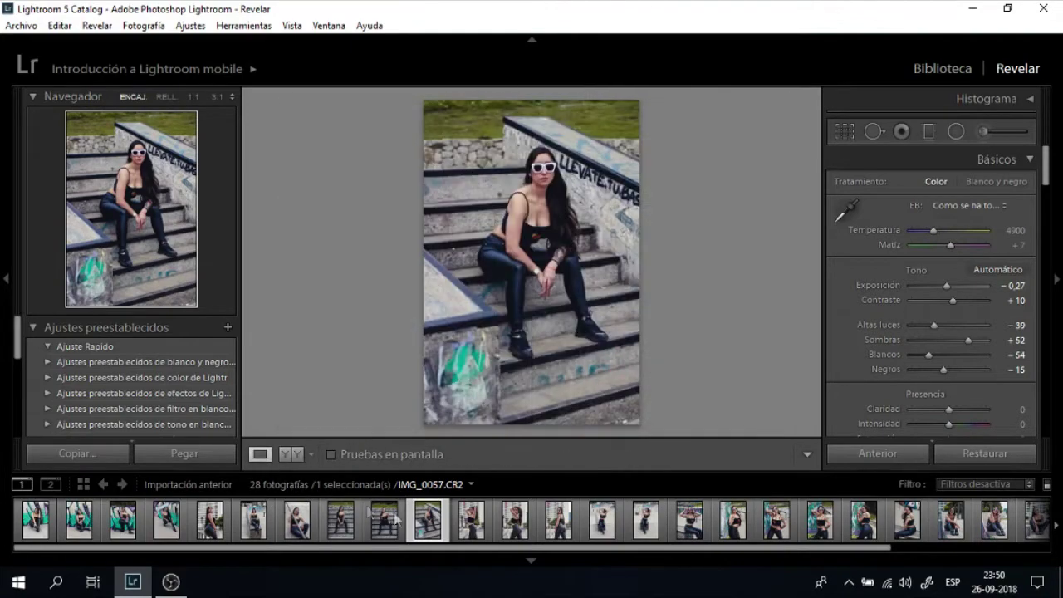
pyautogui.click(774, 521)
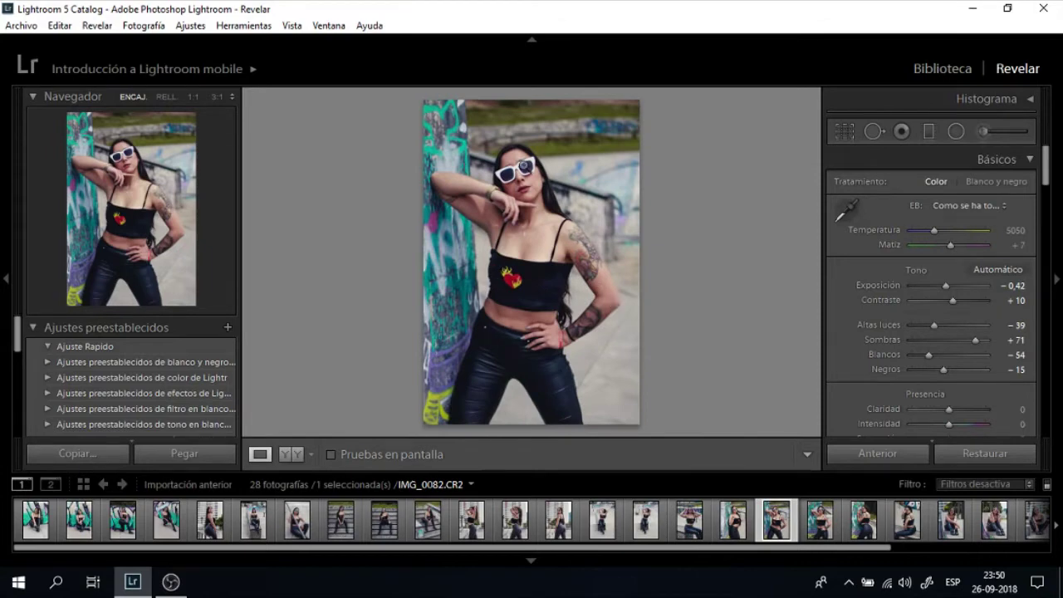
pyautogui.press('Right')
pyautogui.press('Right')
pyautogui.press('Right')
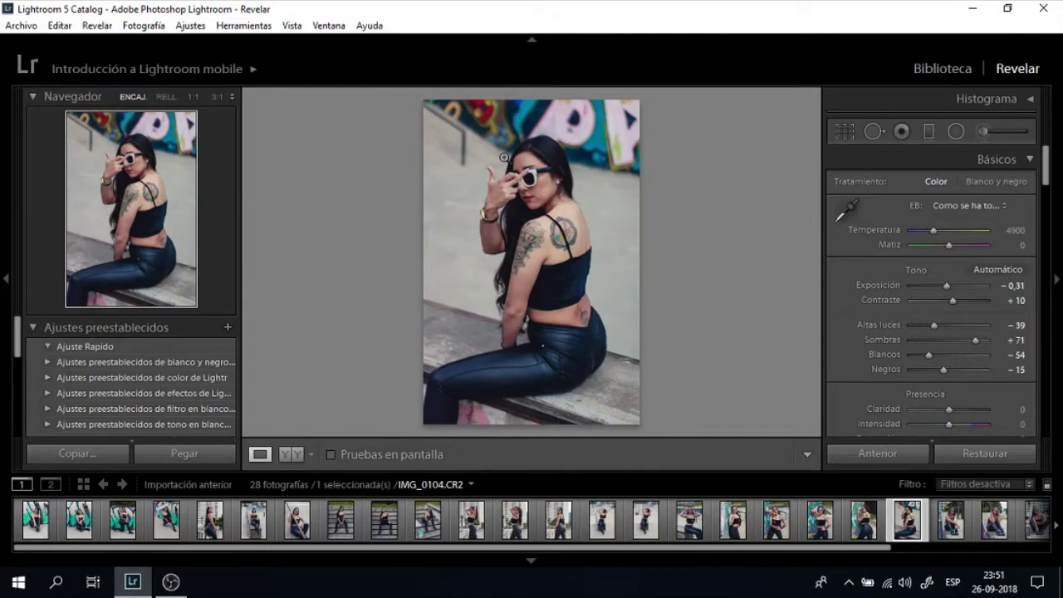
pyautogui.click(291, 454)
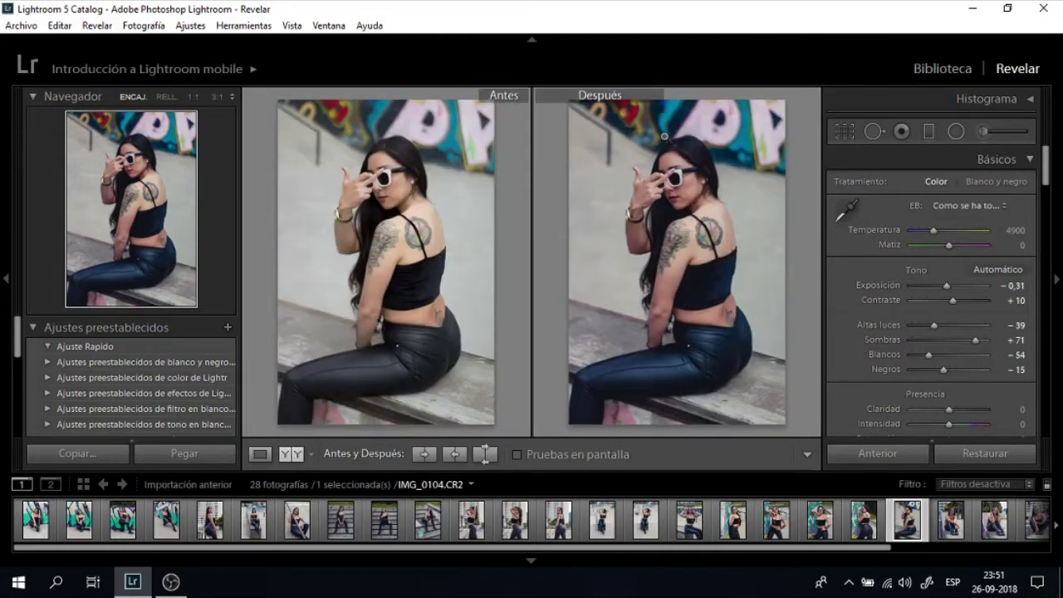
pyautogui.click(260, 455)
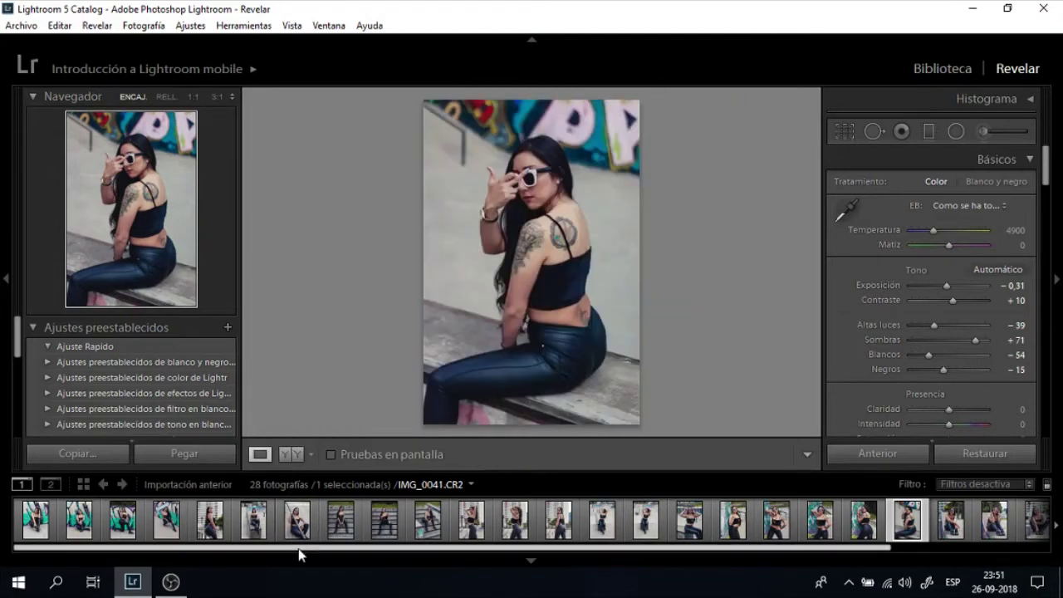
pyautogui.click(304, 528)
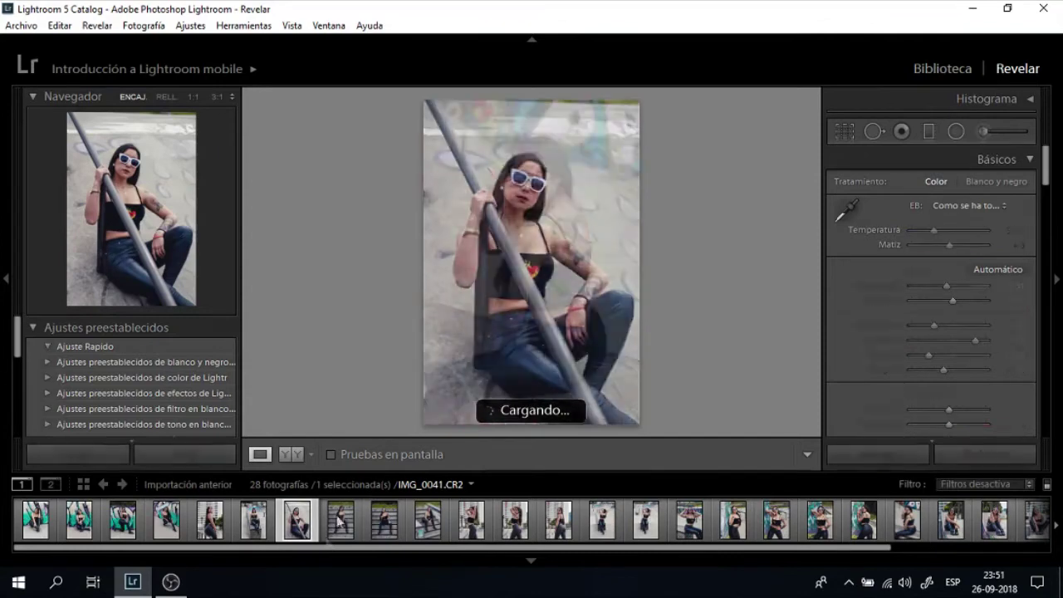
# Step: Open IMG_0019 and lift its Sombras from −100 to +79
pyautogui.moveTo(339, 520)
pyautogui.click(166, 519)
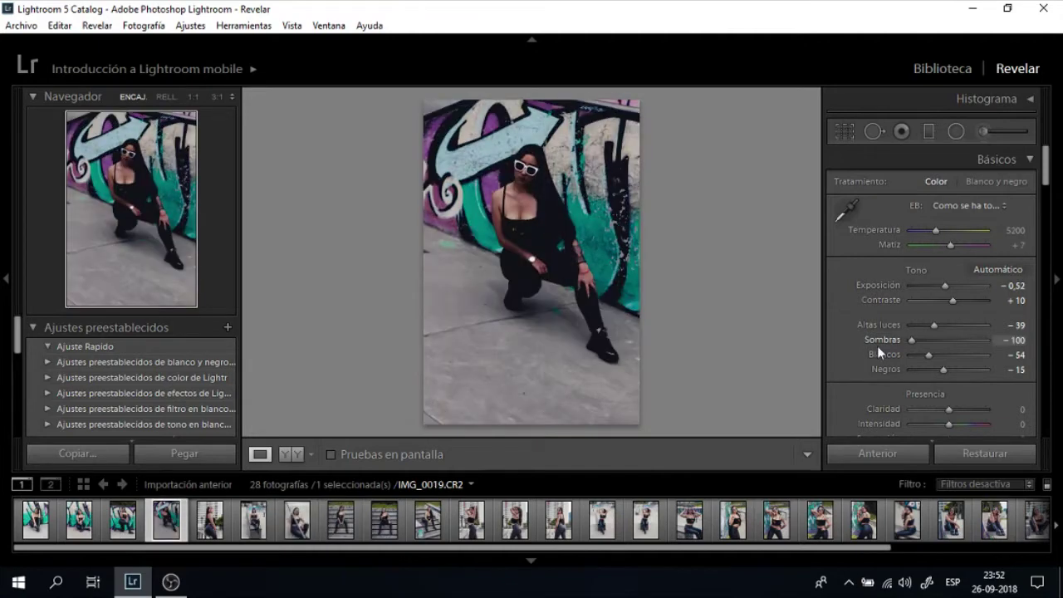
pyautogui.moveTo(877, 347); pyautogui.dragTo(978, 348)
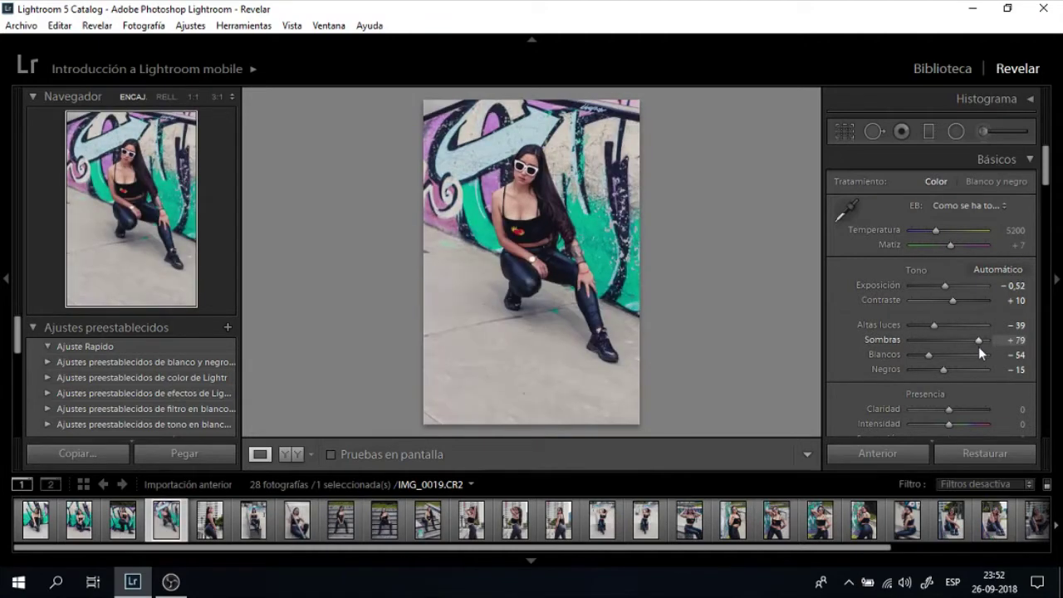
pyautogui.moveTo(681, 548); pyautogui.dragTo(768, 554)
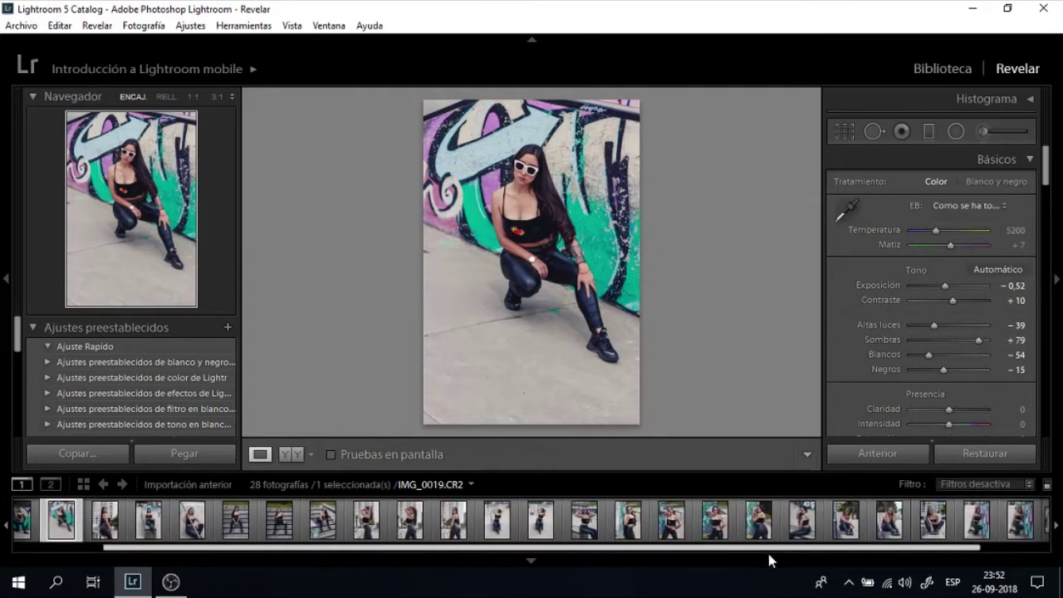
pyautogui.moveTo(768, 554); pyautogui.dragTo(521, 558)
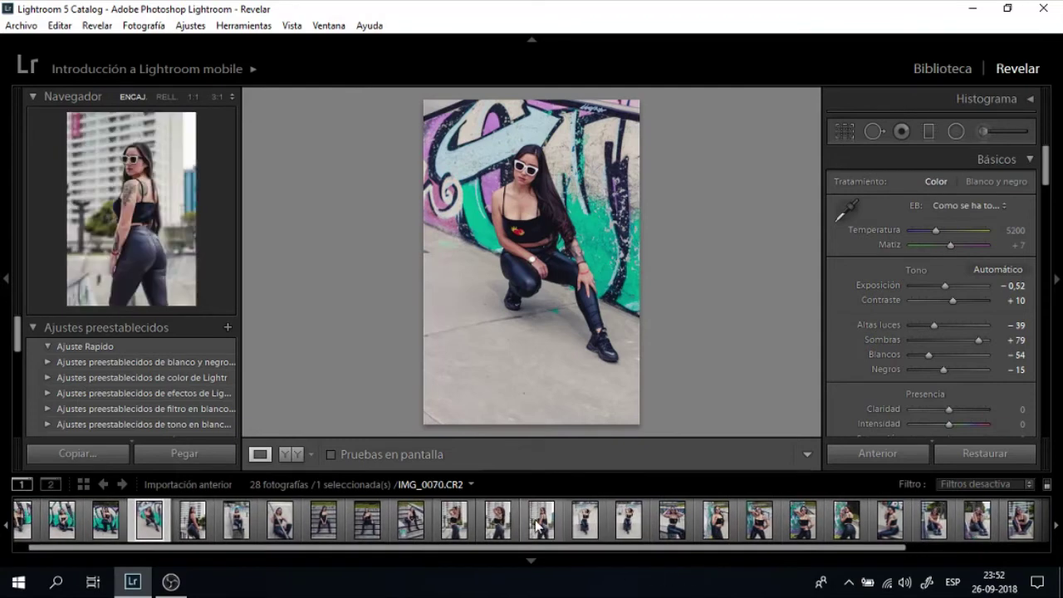
# Step: Review IMG_0063, IMG_0070 and IMG_0072, then select all 28 photos
pyautogui.click(461, 525)
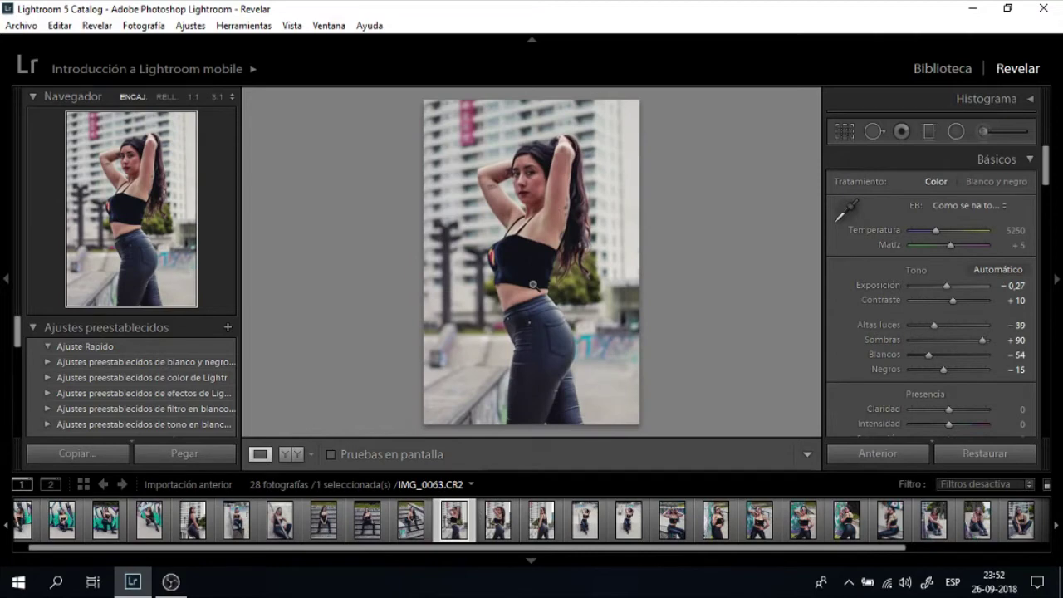
pyautogui.click(497, 536)
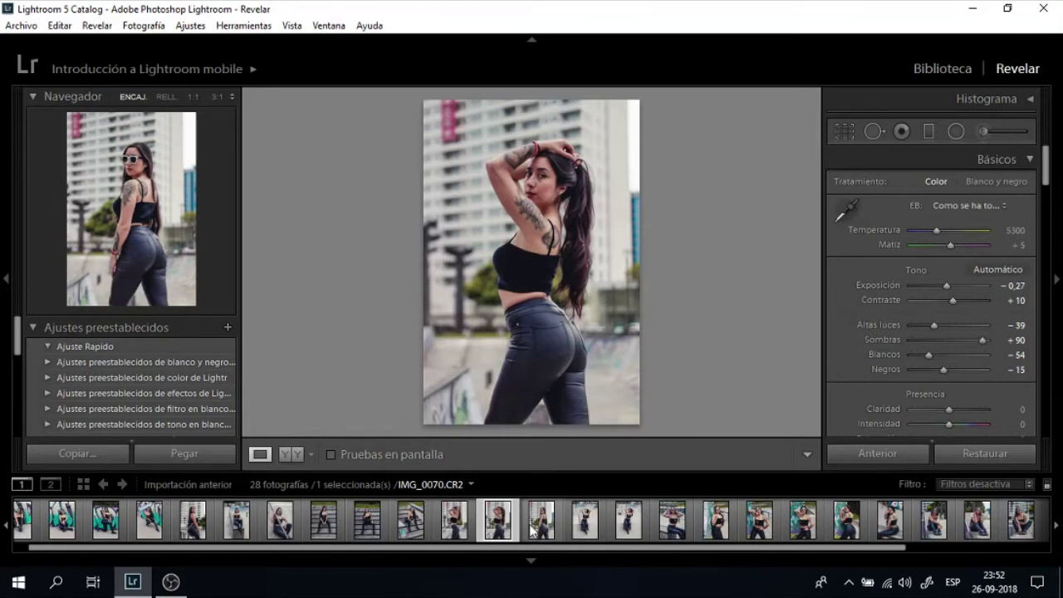
pyautogui.click(531, 527)
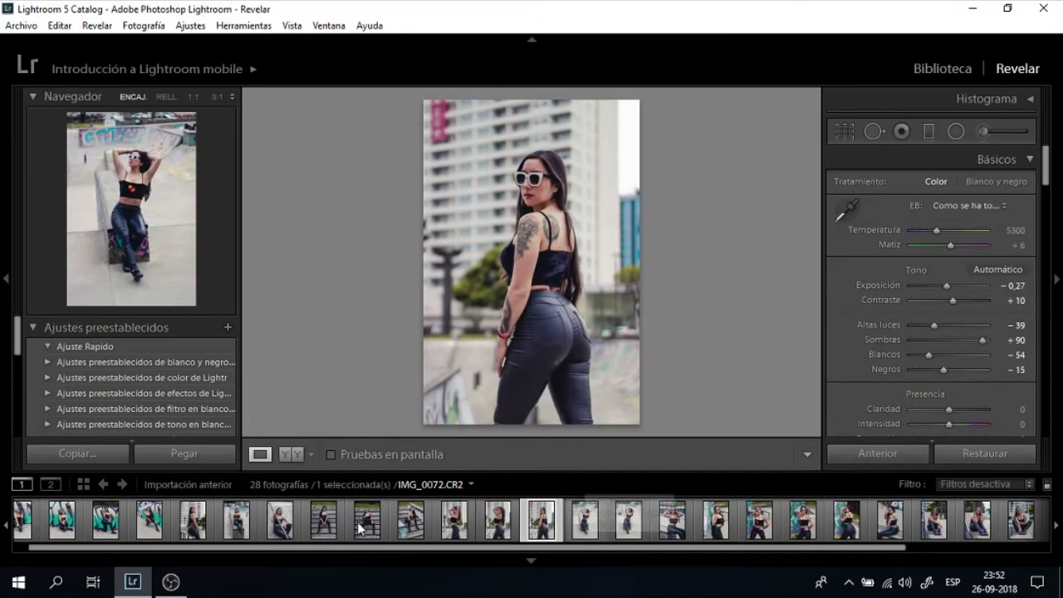
pyautogui.hotkey('ctrl', 'a')
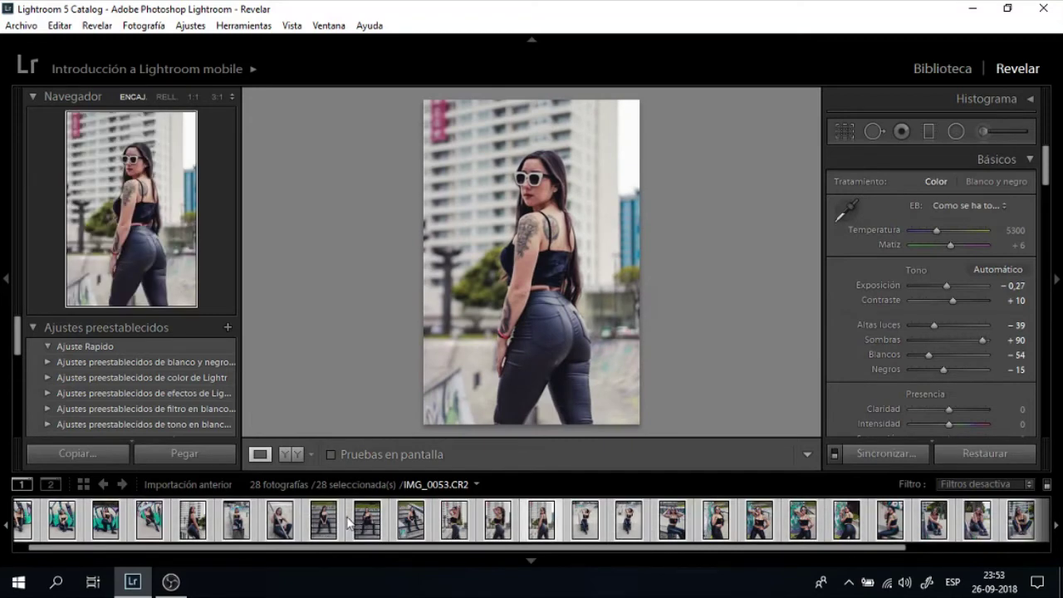
# Step: Export the 28 selected photos to the FOTOS folder with subfolder 'fto'
pyautogui.rightClick(406, 533)
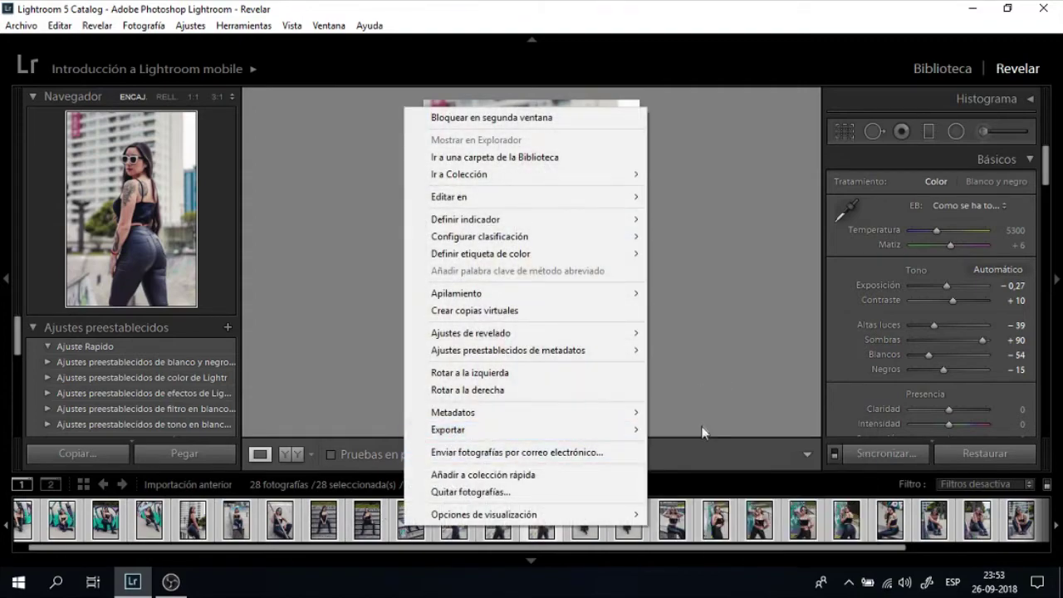
pyautogui.moveTo(448, 429)
pyautogui.click(674, 429)
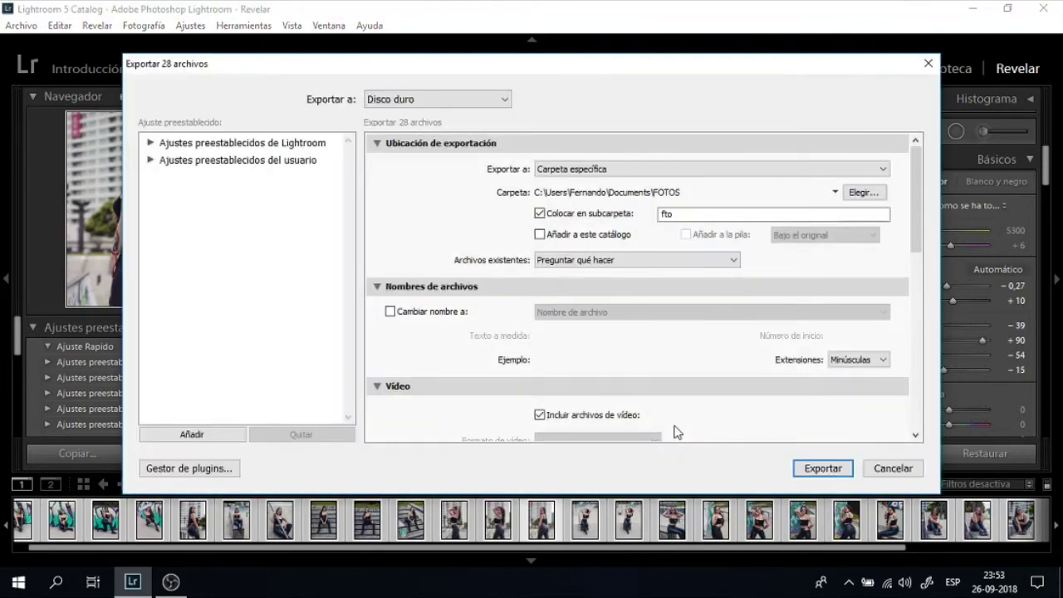
pyautogui.click(676, 214)
pyautogui.moveTo(677, 215); pyautogui.dragTo(644, 222)
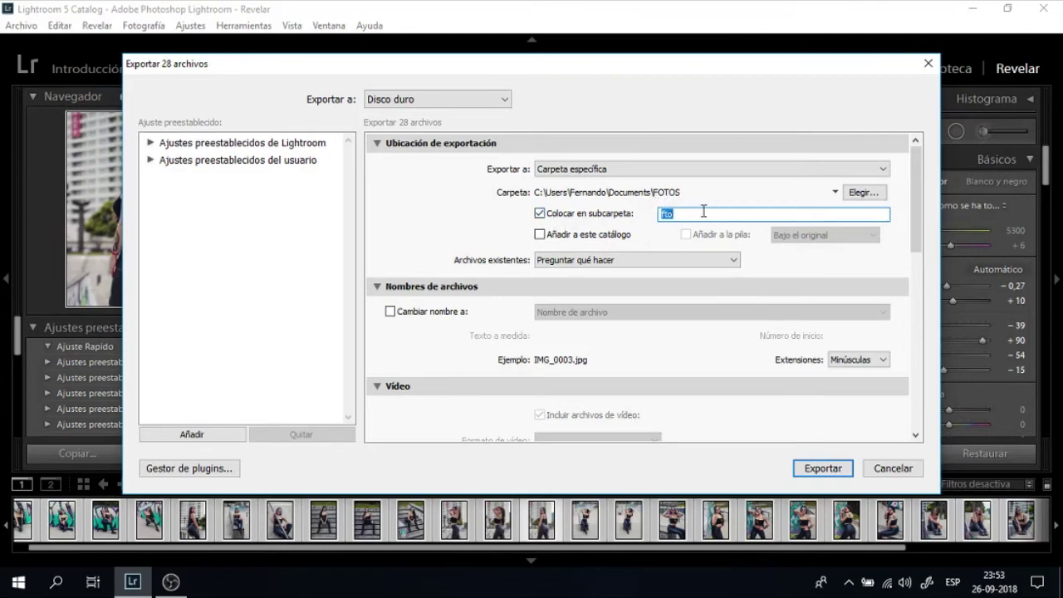
pyautogui.moveTo(696, 213); pyautogui.dragTo(656, 226)
pyautogui.click(822, 468)
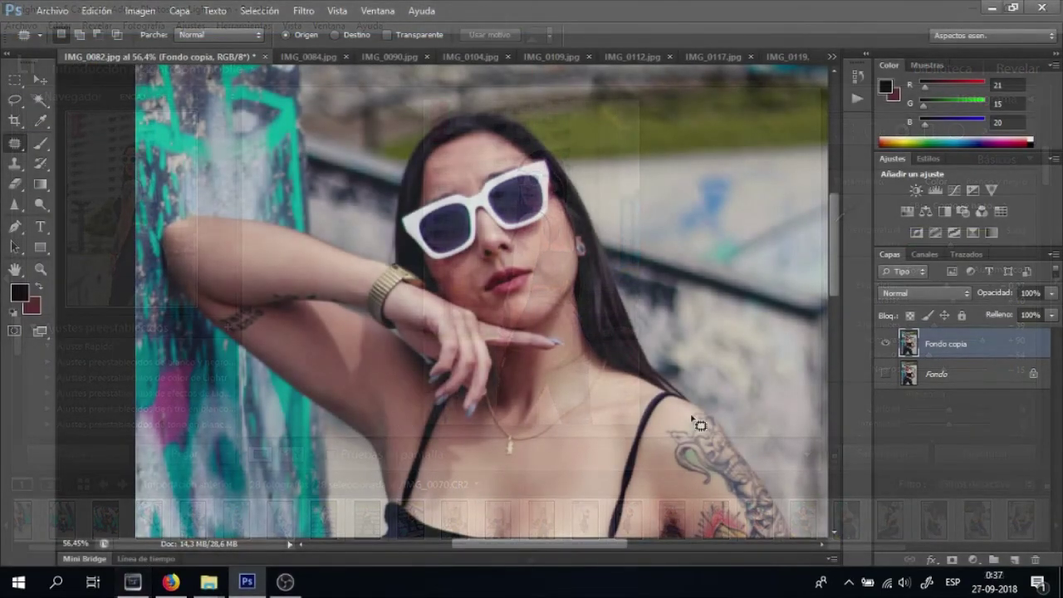
# Step: Patch a blemish beside the chin, then zoom to 200% on the lower face
pyautogui.hotkey('ctrl', '1')
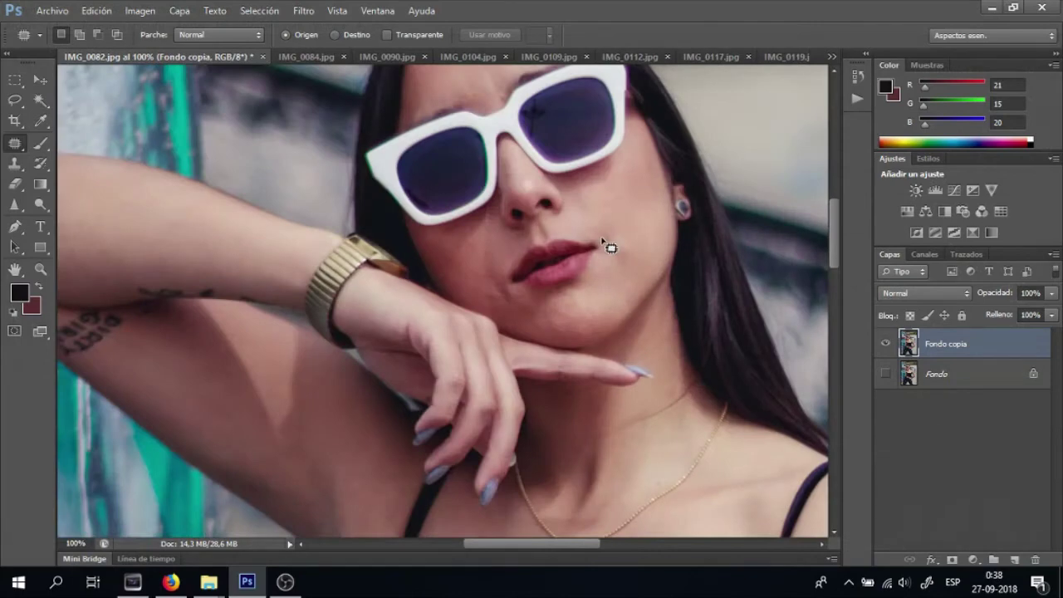
pyautogui.moveTo(602, 241); pyautogui.dragTo(652, 268)
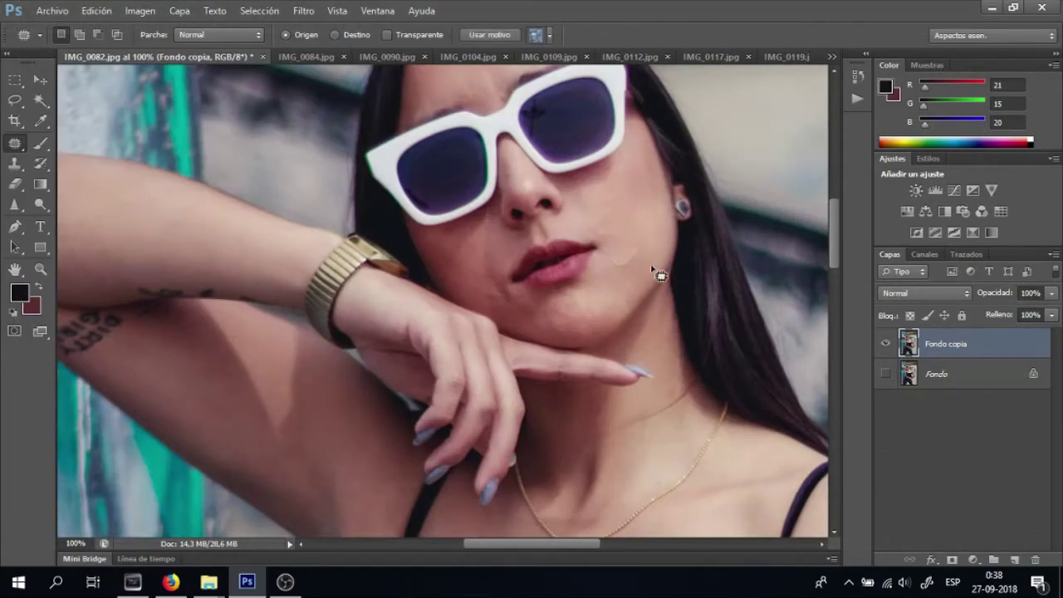
pyautogui.hotkey('ctrl', 'd')
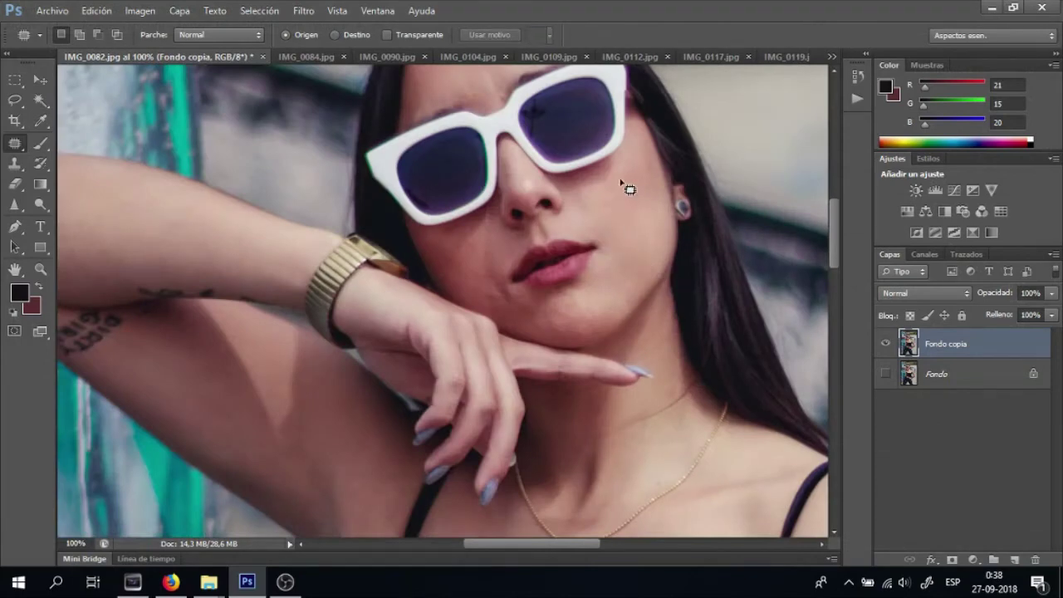
pyautogui.press('z')
pyautogui.click(497, 272)
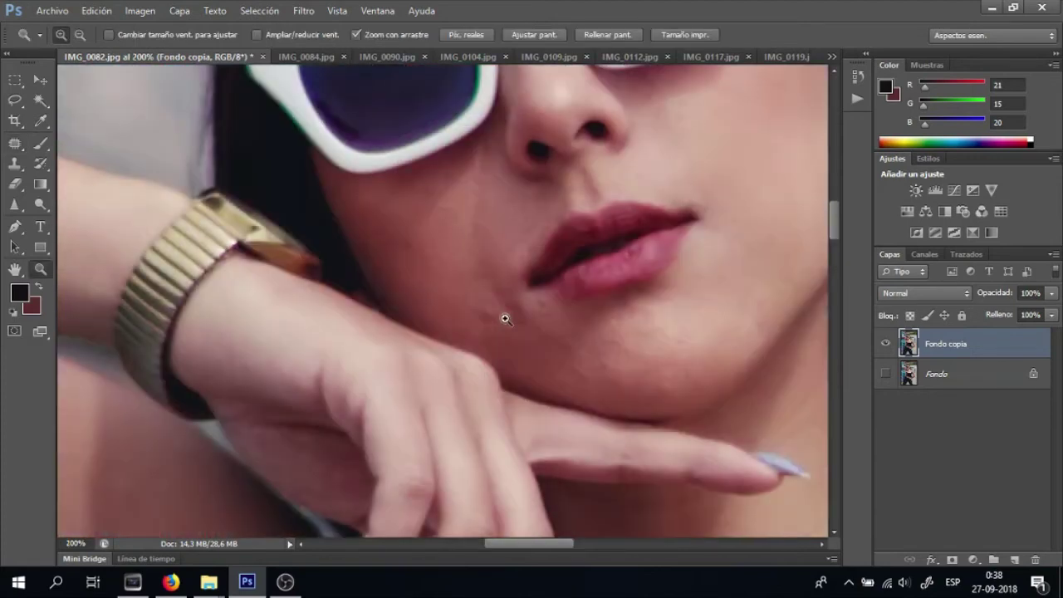
# Step: Patch two cheek blemishes, two spots near the lips and one near the chin
pyautogui.press('j')
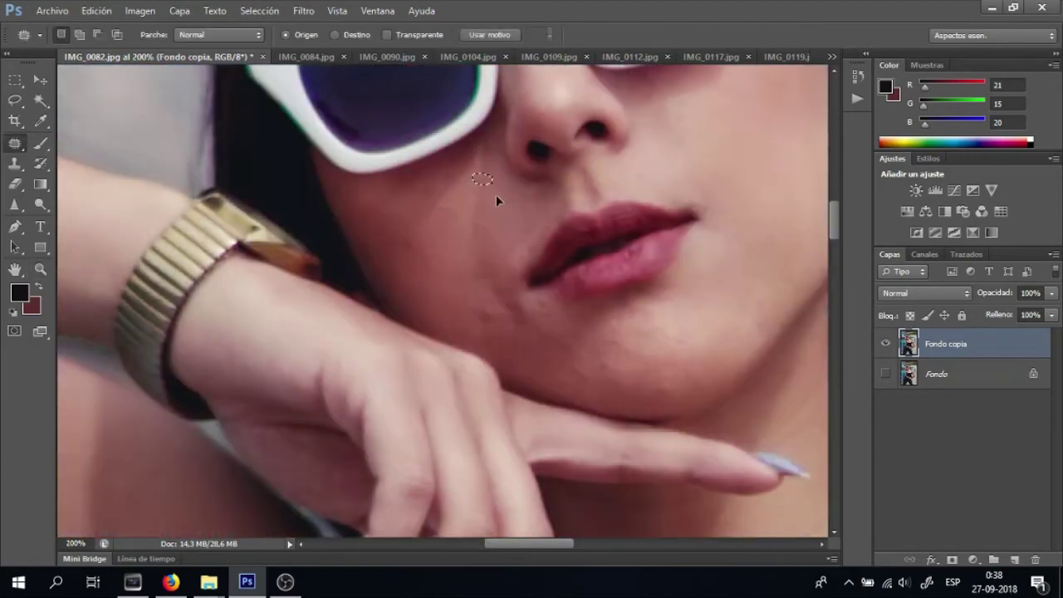
pyautogui.hotkey('ctrl', 'd')
pyautogui.moveTo(486, 252); pyautogui.dragTo(498, 289)
pyautogui.moveTo(445, 267); pyautogui.dragTo(452, 299)
pyautogui.hotkey('ctrl', 'd')
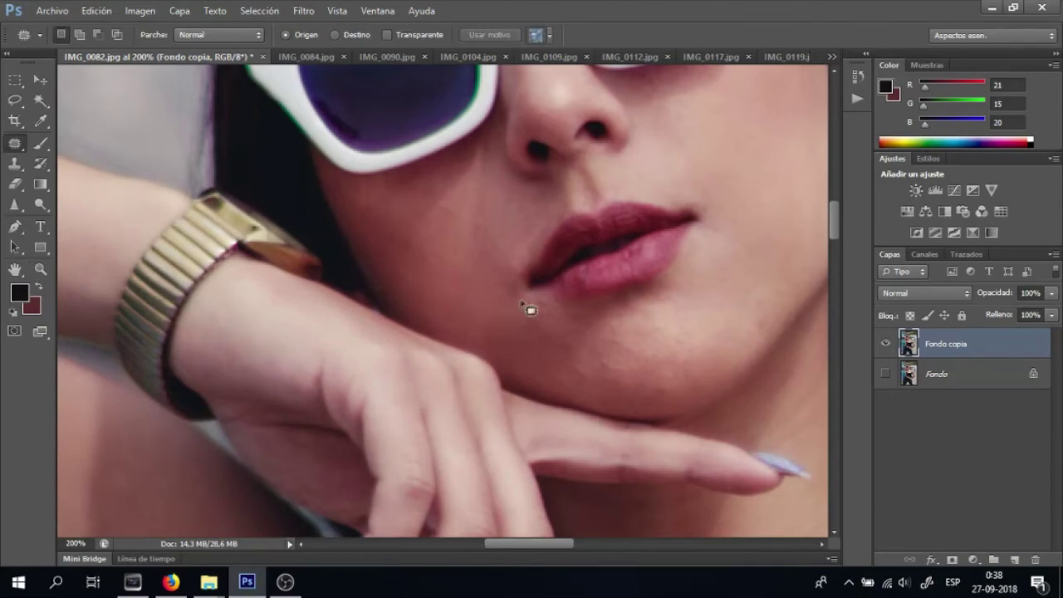
pyautogui.moveTo(432, 183); pyautogui.dragTo(428, 206)
pyautogui.moveTo(444, 222)
pyautogui.mouseDown()
pyautogui.moveTo(452, 238)
pyautogui.moveTo(469, 190)
pyautogui.mouseUp()
pyautogui.hotkey('ctrl', 'd')
pyautogui.moveTo(502, 314)
pyautogui.mouseDown()
pyautogui.moveTo(531, 328)
pyautogui.moveTo(522, 294)
pyautogui.moveTo(505, 294)
pyautogui.mouseUp()
pyautogui.hotkey('ctrl', 'd')
# Step: Heal two dark chin spots with the Spot Healing Brush at 8 px
pyautogui.rightClick(17, 147)
pyautogui.click(91, 144)
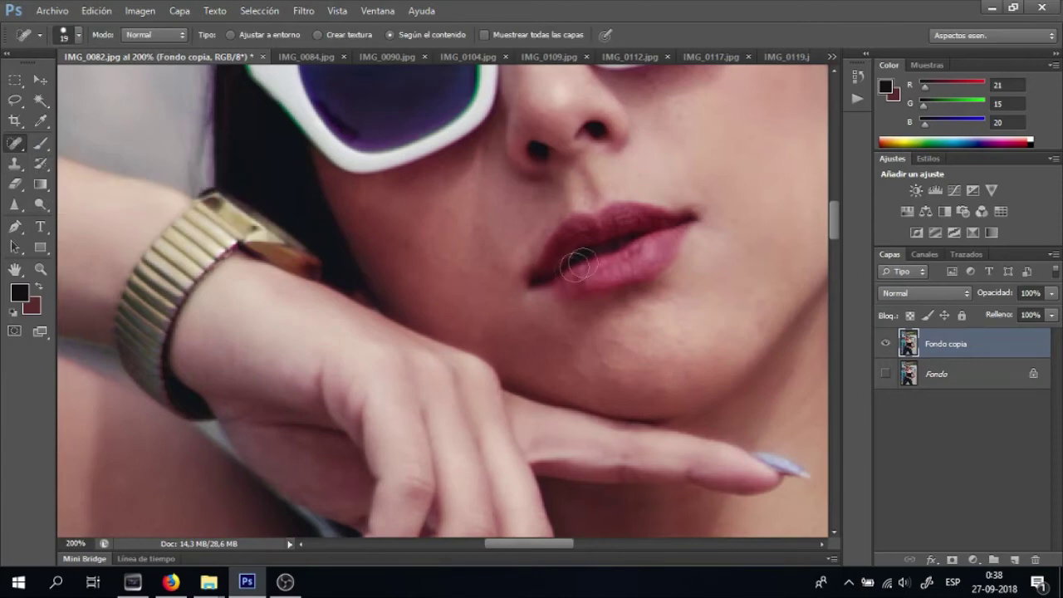
pyautogui.rightClick(639, 317)
pyautogui.moveTo(661, 354)
pyautogui.mouseDown()
pyautogui.moveTo(645, 361)
pyautogui.moveTo(642, 347)
pyautogui.mouseUp()
pyautogui.click(579, 370)
pyautogui.click(570, 347)
pyautogui.scroll(2, 689, 174)
pyautogui.scroll(3, 655, 211)
# Step: Hide and delete the old Fondo copia, then duplicate Fondo into a new copy
pyautogui.rightClick(15, 143)
pyautogui.click(83, 175)
pyautogui.click(885, 373)
pyautogui.click(885, 342)
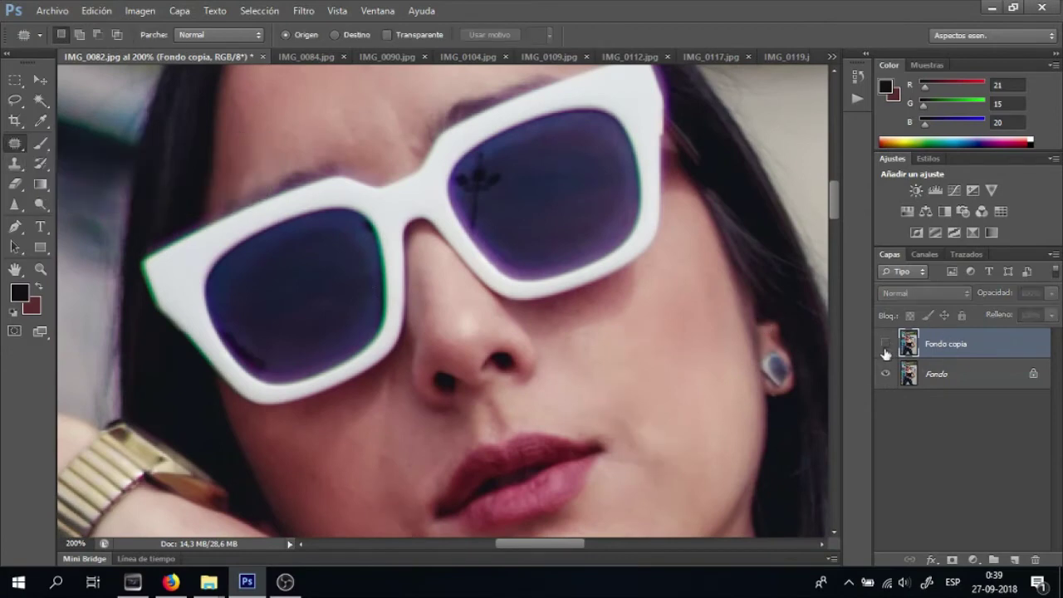
pyautogui.rightClick(971, 377)
pyautogui.click(914, 503)
pyautogui.rightClick(986, 344)
pyautogui.click(913, 454)
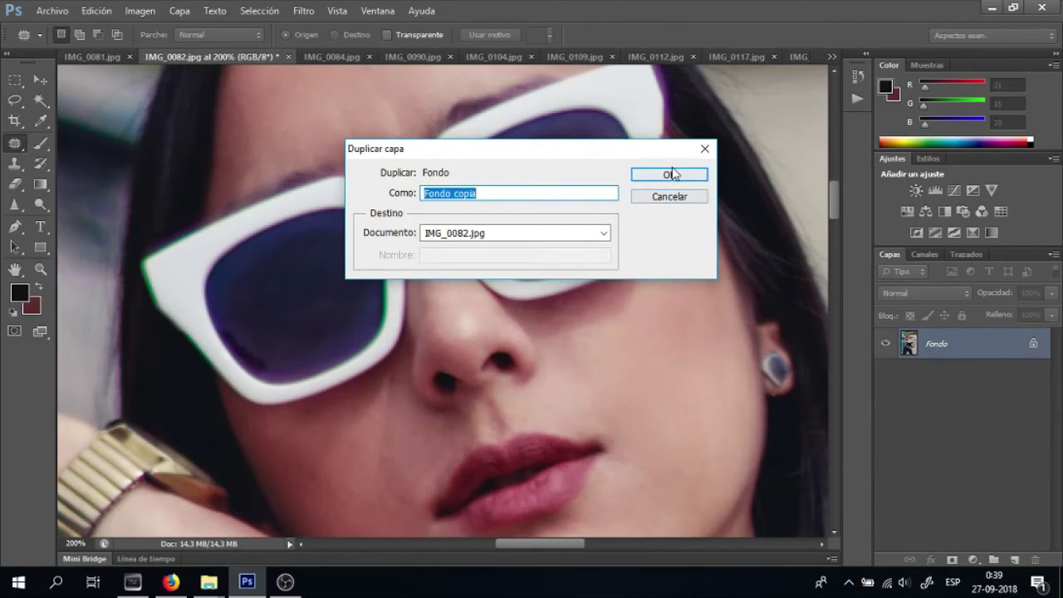
pyautogui.click(673, 173)
# Step: Set the copy layer to 36% opacity and patch spots on the cheek and forehead
pyautogui.moveTo(1051, 292); pyautogui.dragTo(1005, 313)
pyautogui.moveTo(531, 307); pyautogui.dragTo(667, 328)
pyautogui.click(621, 316)
pyautogui.moveTo(1051, 293)
pyautogui.mouseDown()
pyautogui.moveTo(1021, 315)
pyautogui.moveTo(1000, 315)
pyautogui.mouseUp()
pyautogui.moveTo(396, 415); pyautogui.dragTo(372, 490)
pyautogui.hotkey('ctrl', 'd')
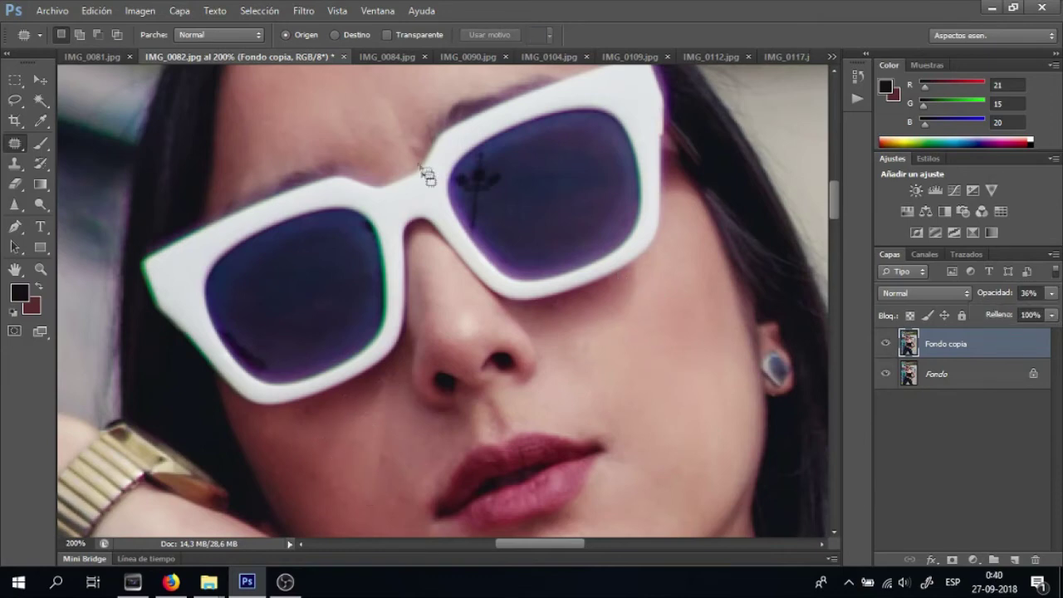
pyautogui.scroll(3, 448, 237)
pyautogui.moveTo(457, 217); pyautogui.dragTo(433, 237)
pyautogui.hotkey('ctrl', 'd')
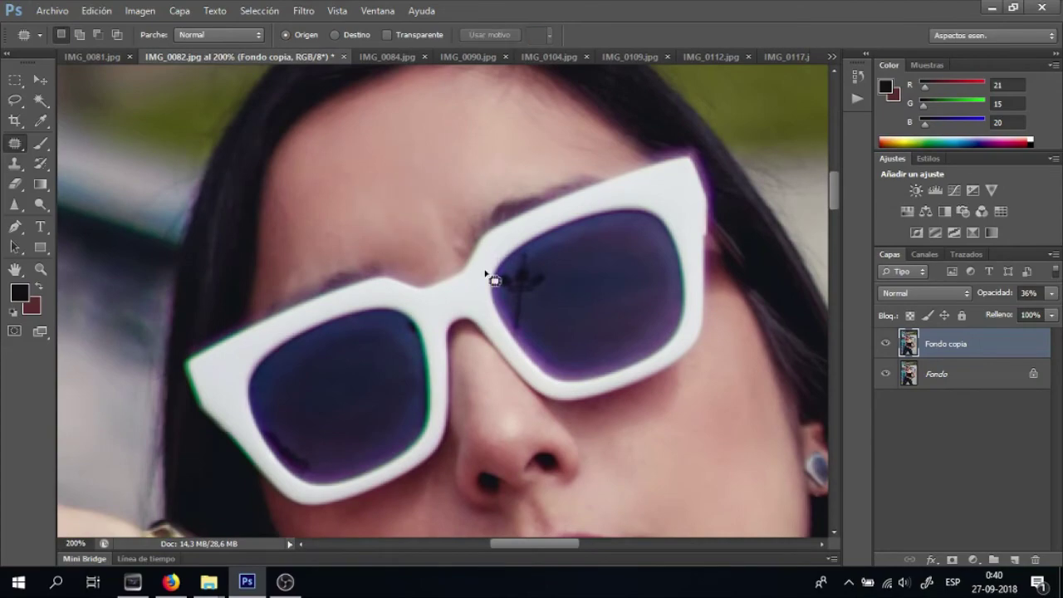
# Step: Delete Fondo copia and duplicate Fondo into a fresh copy layer
pyautogui.scroll(-5, 505, 273)
pyautogui.scroll(-5, 565, 248)
pyautogui.scroll(-3, 565, 248)
pyautogui.scroll(-2, 600, 238)
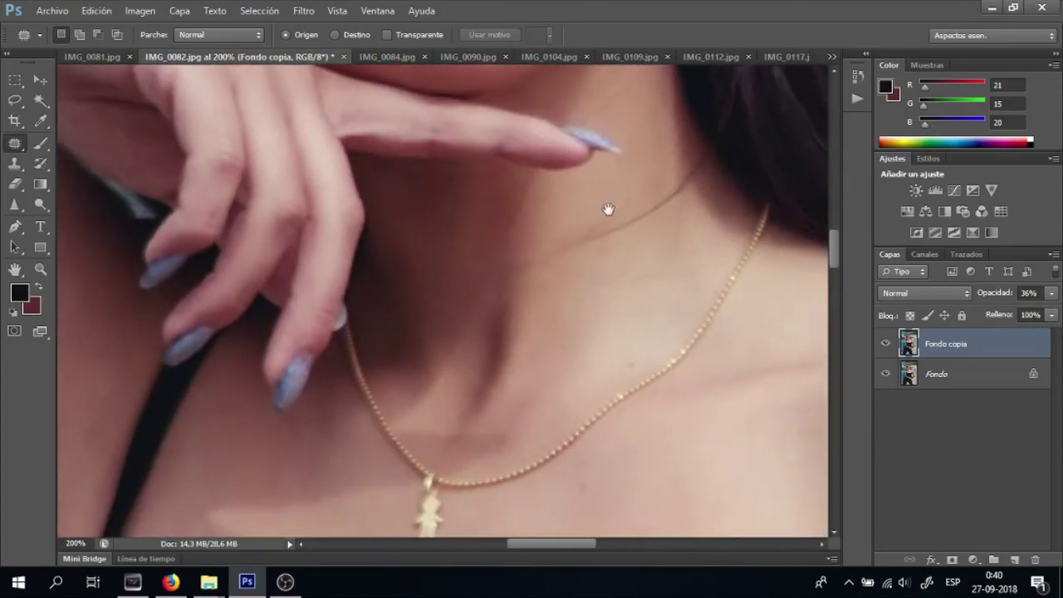
pyautogui.rightClick(946, 349)
pyautogui.press('Escape')
pyautogui.press('Delete')
pyautogui.rightClick(930, 343)
pyautogui.click(938, 375)
pyautogui.click(669, 174)
# Step: Patch the two neck creases and a blotch on the belly
pyautogui.moveTo(510, 280)
pyautogui.mouseDown()
pyautogui.moveTo(671, 241)
pyautogui.moveTo(664, 356)
pyautogui.mouseUp()
pyautogui.moveTo(693, 230); pyautogui.dragTo(669, 173)
pyautogui.moveTo(696, 211); pyautogui.dragTo(628, 249)
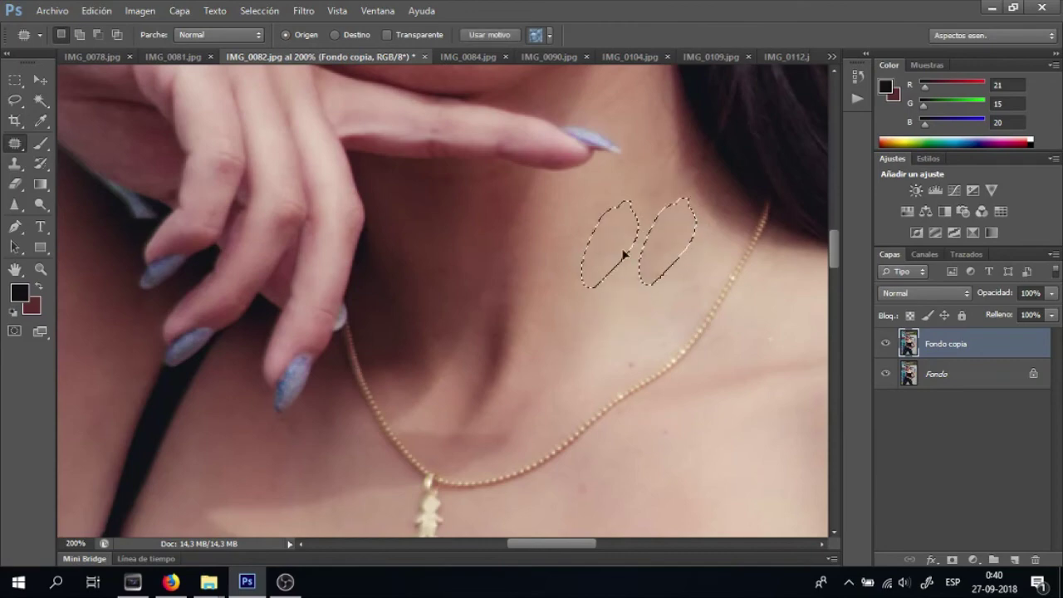
pyautogui.hotkey('ctrl', 'd')
pyautogui.scroll(-5, 581, 365)
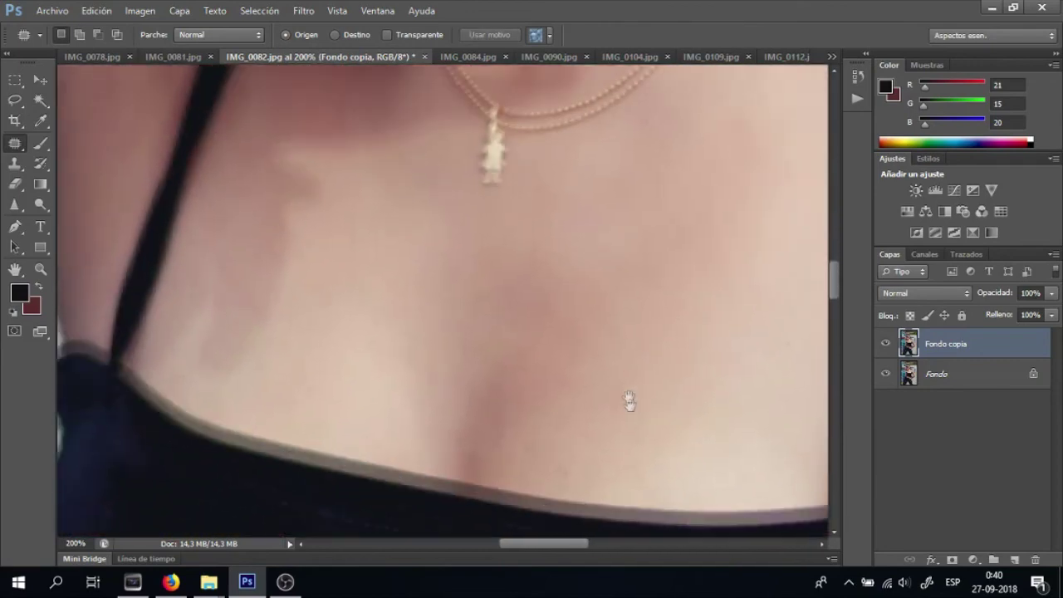
pyautogui.scroll(-5, 498, 332)
pyautogui.scroll(-5, 582, 249)
pyautogui.scroll(-5, 498, 249)
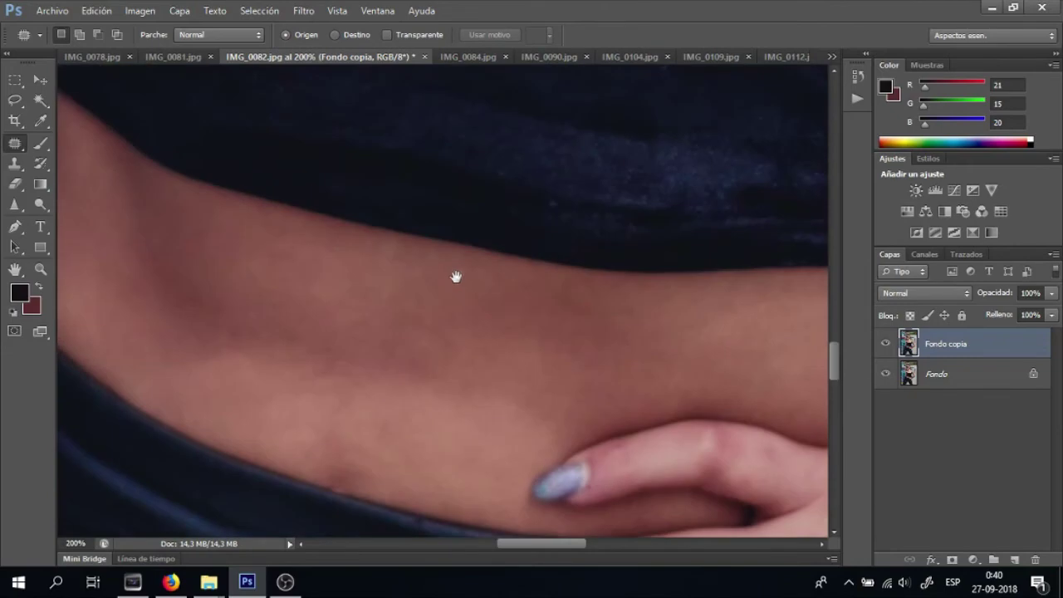
pyautogui.moveTo(343, 470)
pyautogui.mouseDown()
pyautogui.moveTo(371, 452)
pyautogui.moveTo(266, 408)
pyautogui.moveTo(410, 443)
pyautogui.mouseUp()
pyautogui.hotkey('ctrl', 'd')
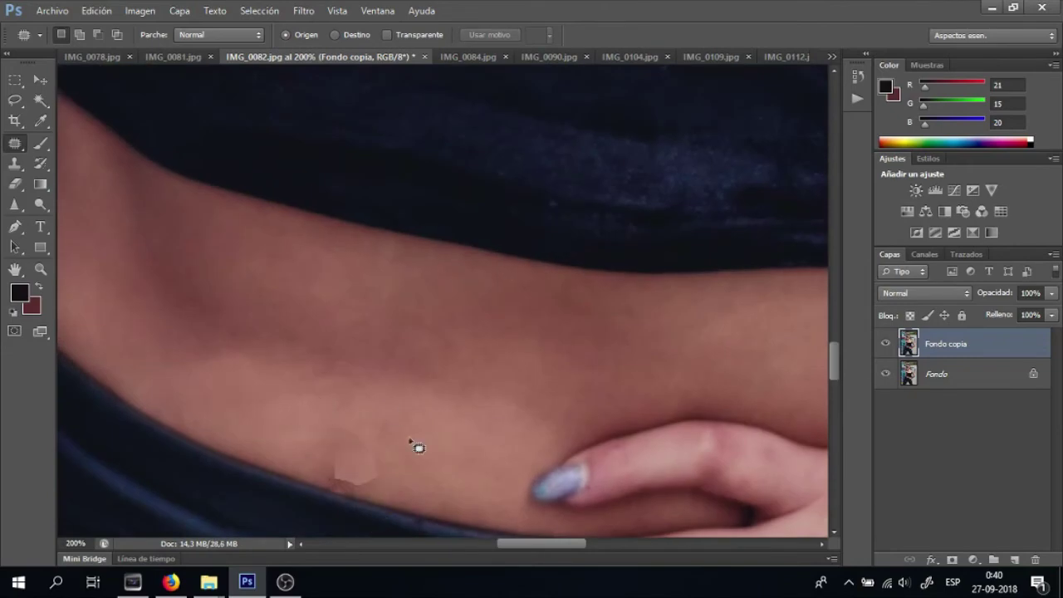
# Step: Zoom out to the whole photo and merge the retouch copy down into Fondo
pyautogui.hscroll(3, 482, 368)
pyautogui.hotkey('ctrl', '-')
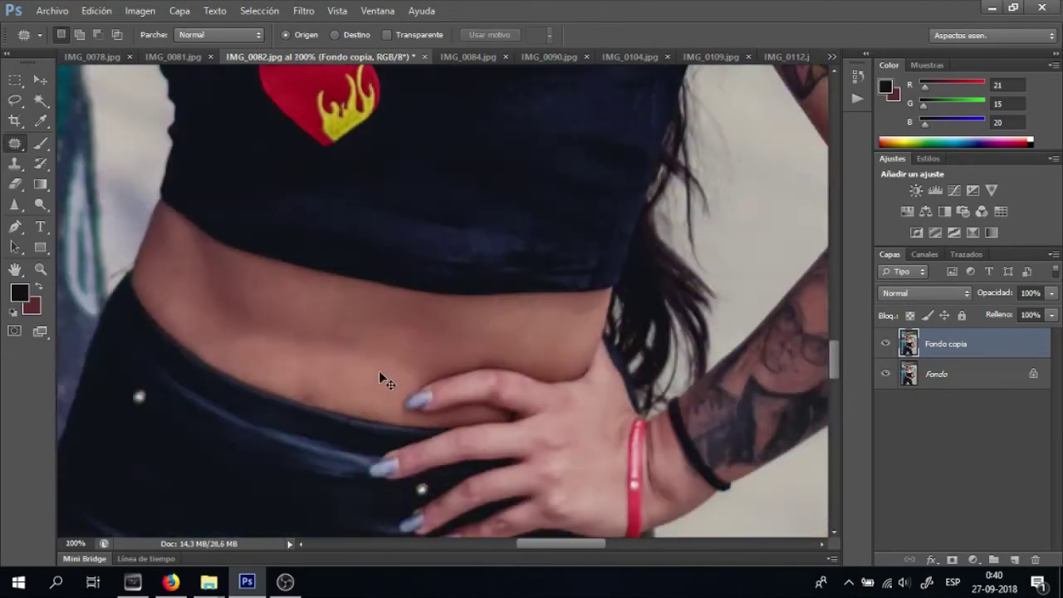
pyautogui.hotkey('ctrl', '-')
pyautogui.hotkey('ctrl', '-')
pyautogui.hotkey('ctrl', '-')
pyautogui.hotkey('ctrl', '-')
pyautogui.scroll(3, 465, 366)
pyautogui.click(979, 374)
pyautogui.hotkey('ctrl', 'shift', 'e')
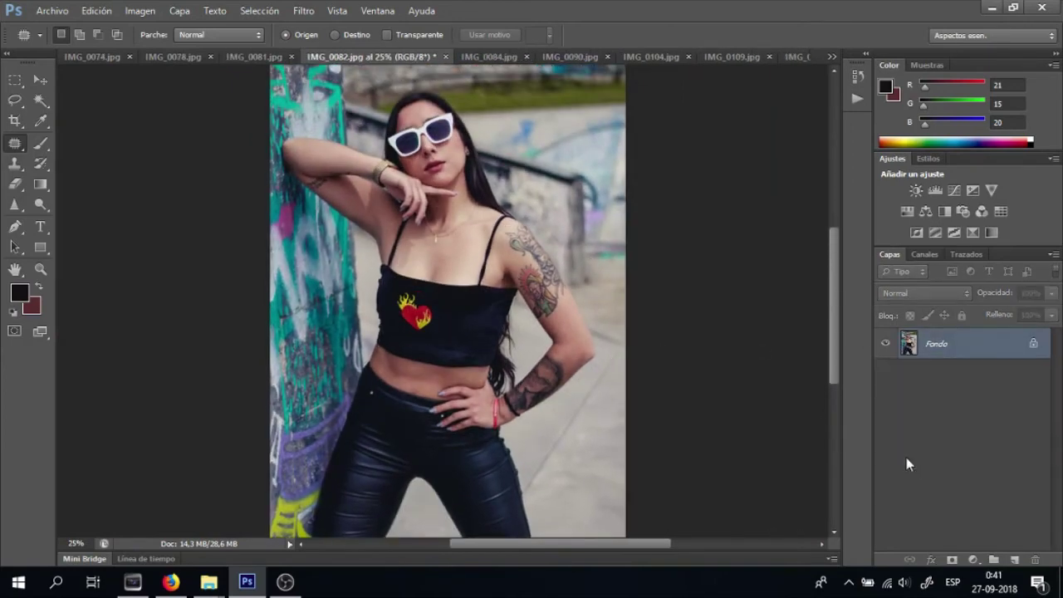
# Step: Add a Hue/Saturation adjustment targeting the reds and lower their saturation to −7
pyautogui.hotkey('ctrl', '-')
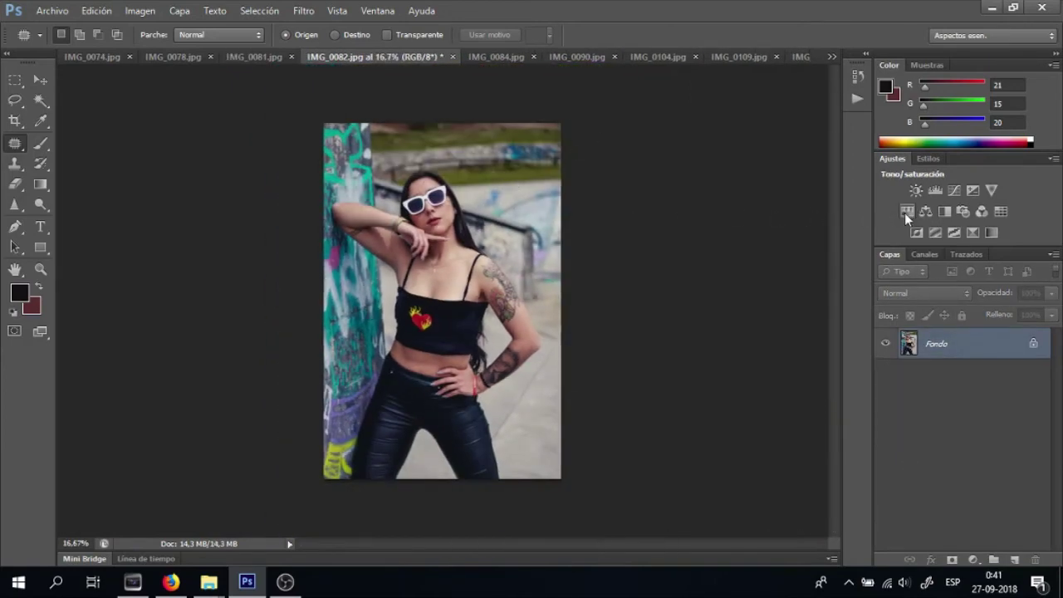
pyautogui.click(907, 212)
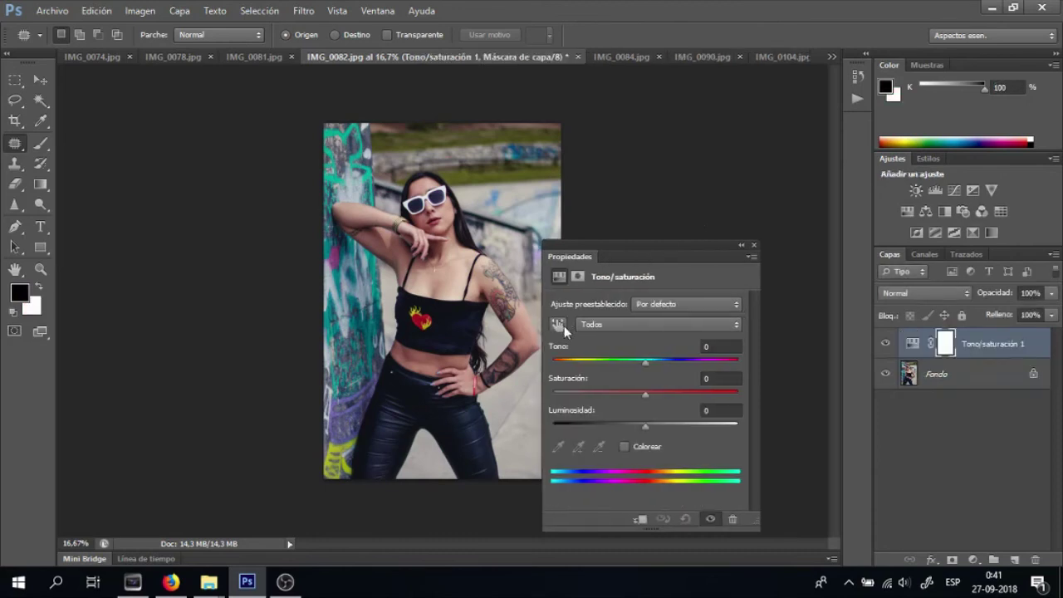
pyautogui.click(561, 324)
pyautogui.click(450, 213)
pyautogui.moveTo(645, 394); pyautogui.dragTo(639, 393)
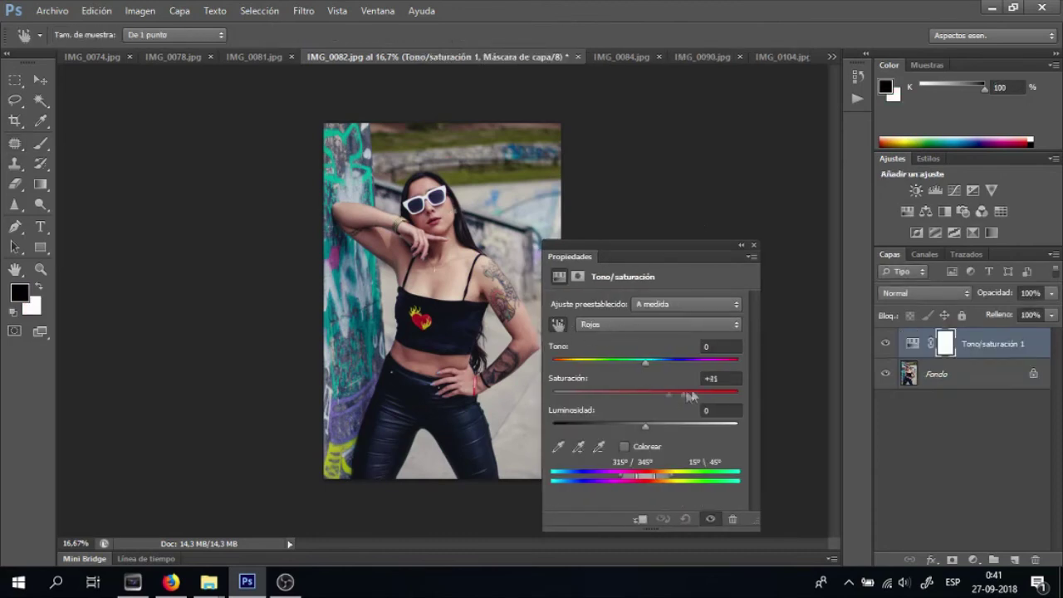
# Step: Add a Colour Balance adjustment with cyan −26 and yellow −13 on the midtones
pyautogui.click(925, 211)
pyautogui.moveTo(572, 336)
pyautogui.mouseDown()
pyautogui.moveTo(567, 350)
pyautogui.moveTo(603, 347)
pyautogui.mouseUp()
pyautogui.moveTo(620, 395); pyautogui.dragTo(612, 398)
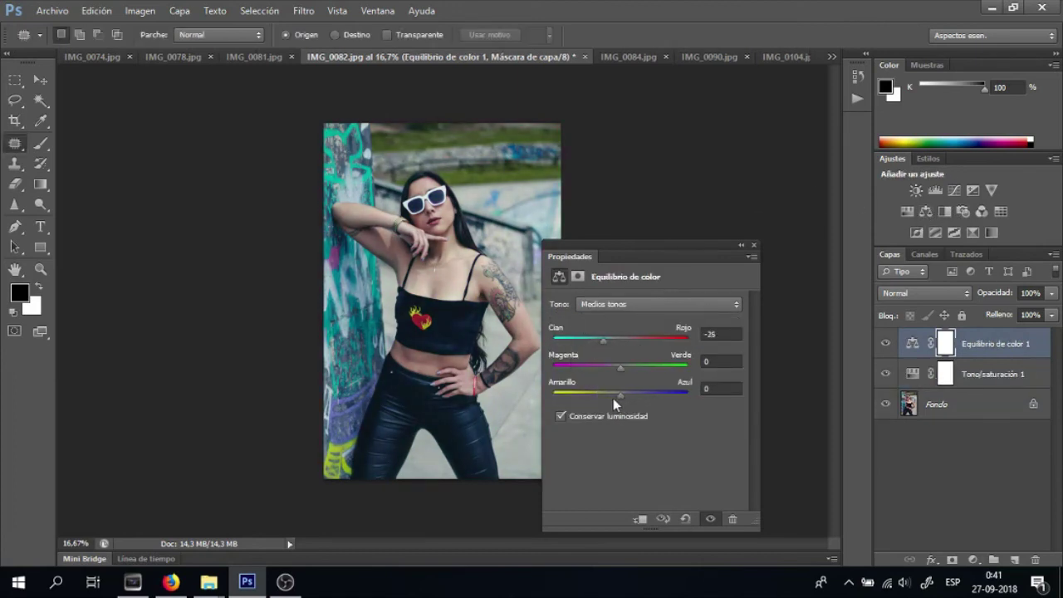
pyautogui.moveTo(603, 341); pyautogui.dragTo(601, 342)
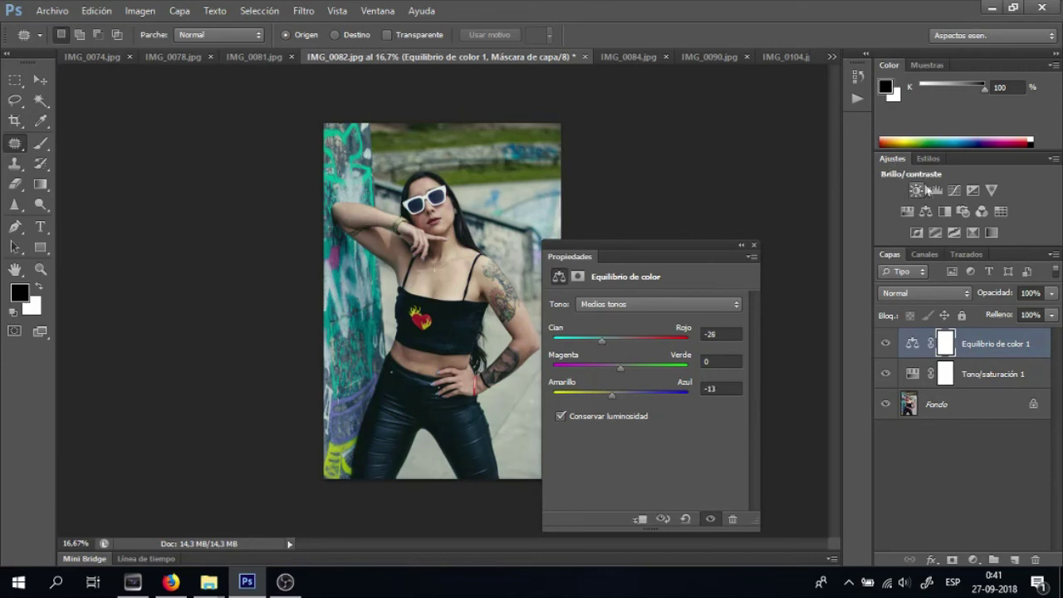
# Step: Raise the Levels black input to 9 and flatten the image into Fondo
pyautogui.moveTo(574, 417); pyautogui.dragTo(577, 417)
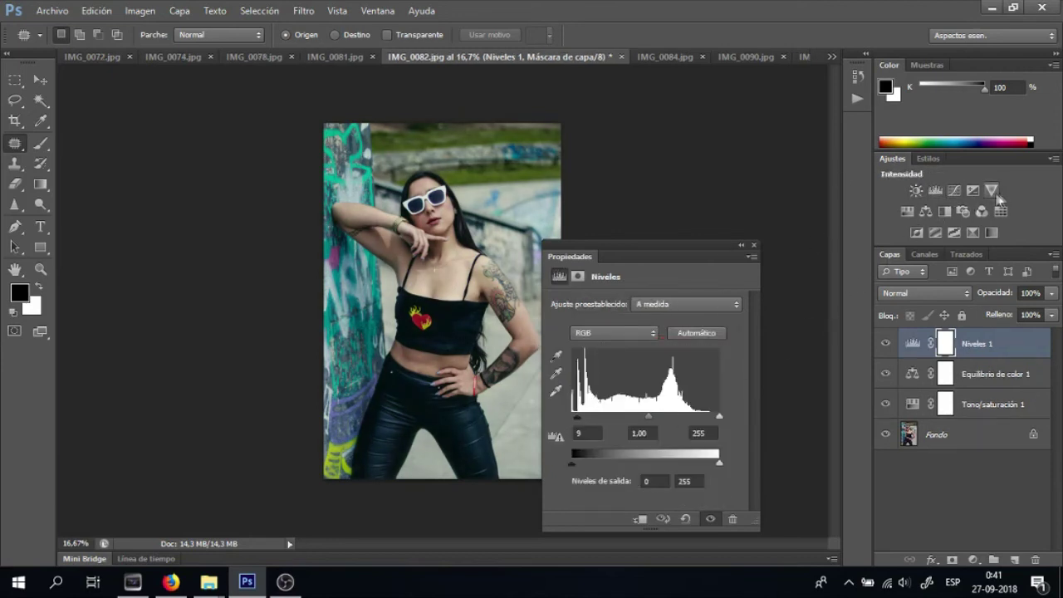
pyautogui.rightClick(973, 438)
pyautogui.press('Escape')
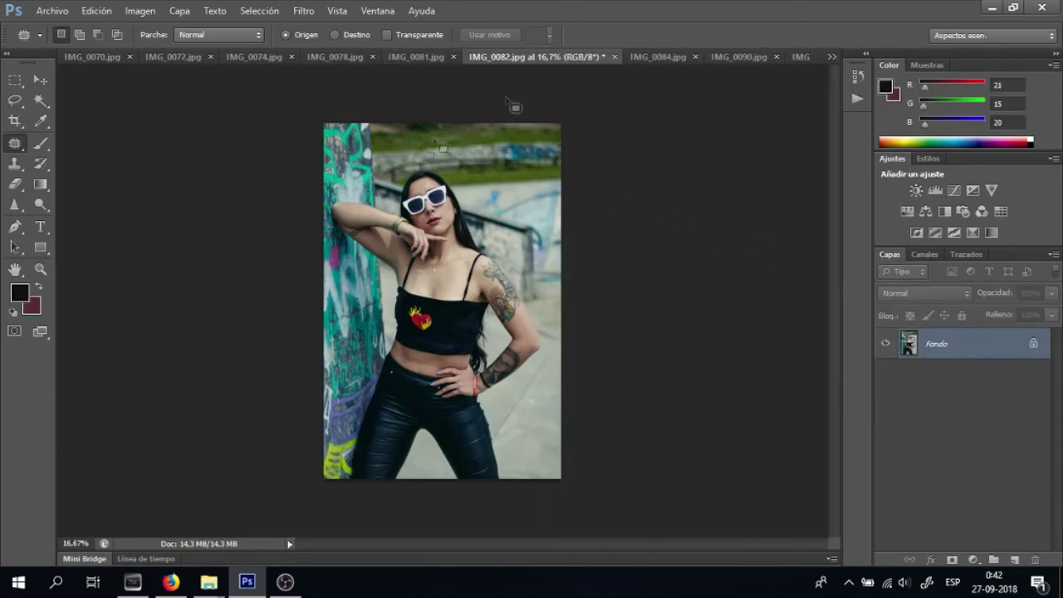
# Step: Close IMG_0082.jpg, saving it as a JPEG at quality 12 (Máxima)
pyautogui.click(613, 56)
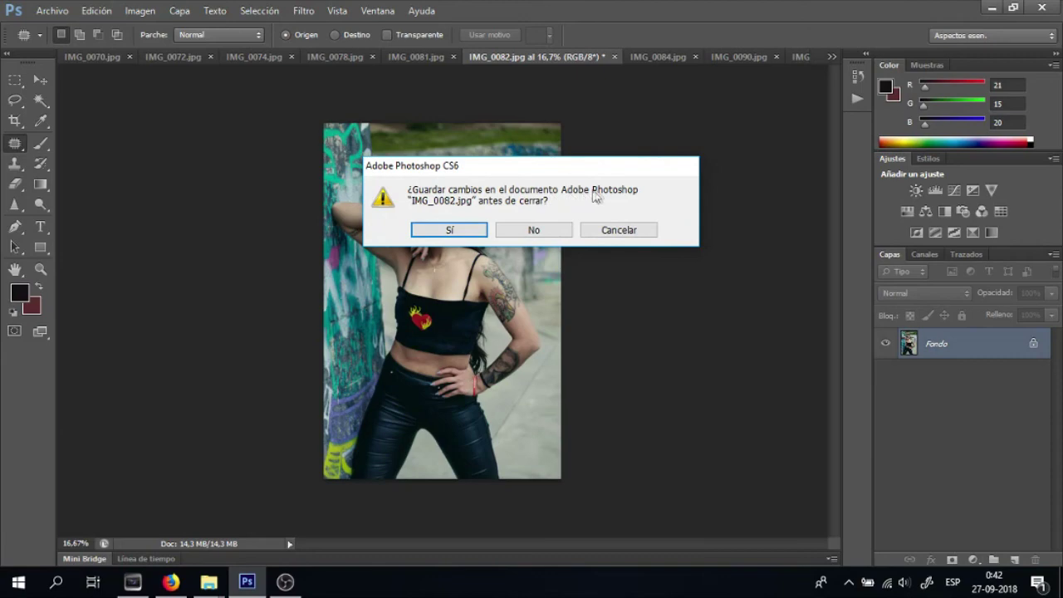
pyautogui.click(459, 235)
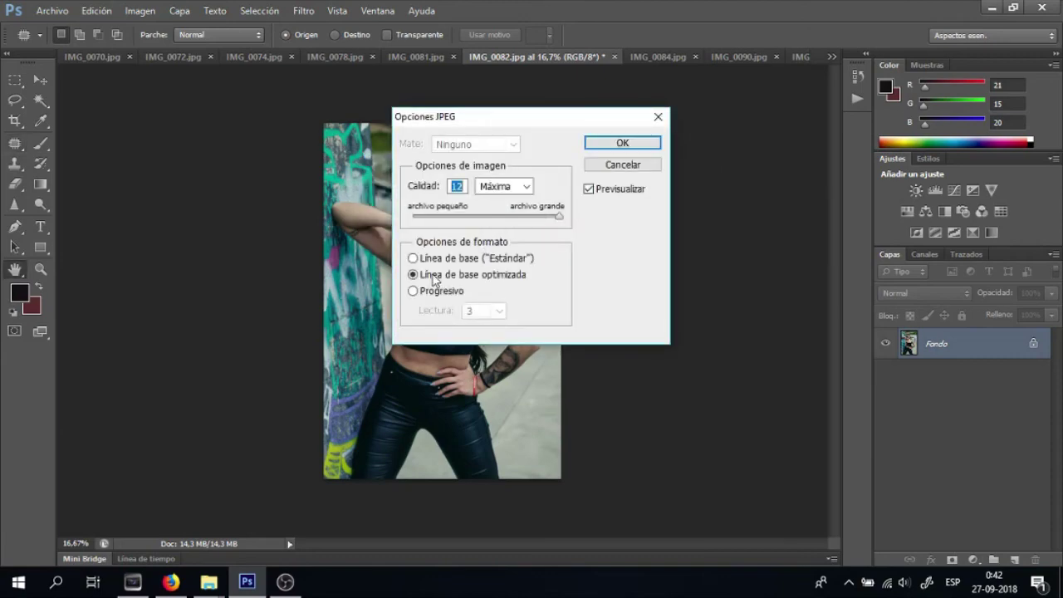
pyautogui.click(619, 144)
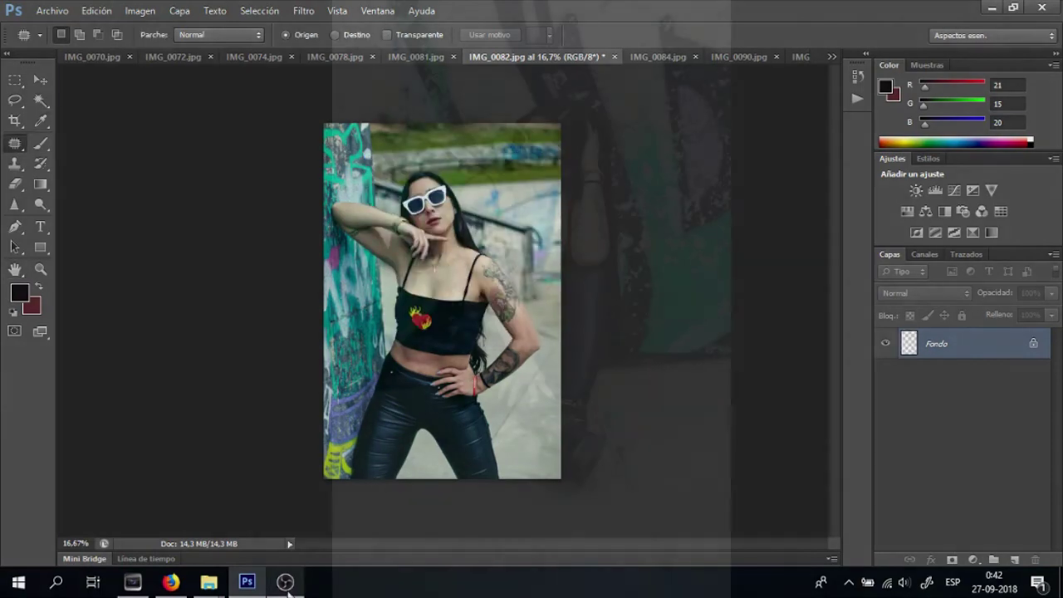